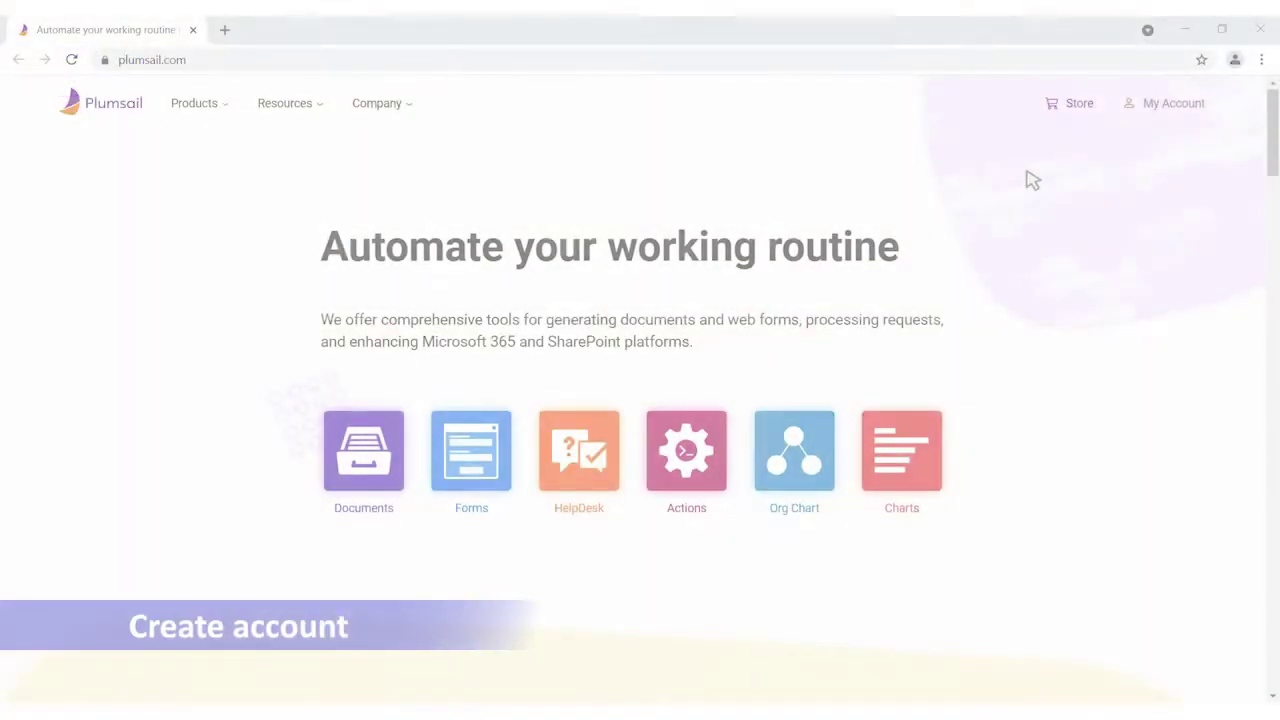
- Open the Documents product in the Plumsail account
click(1168, 110)
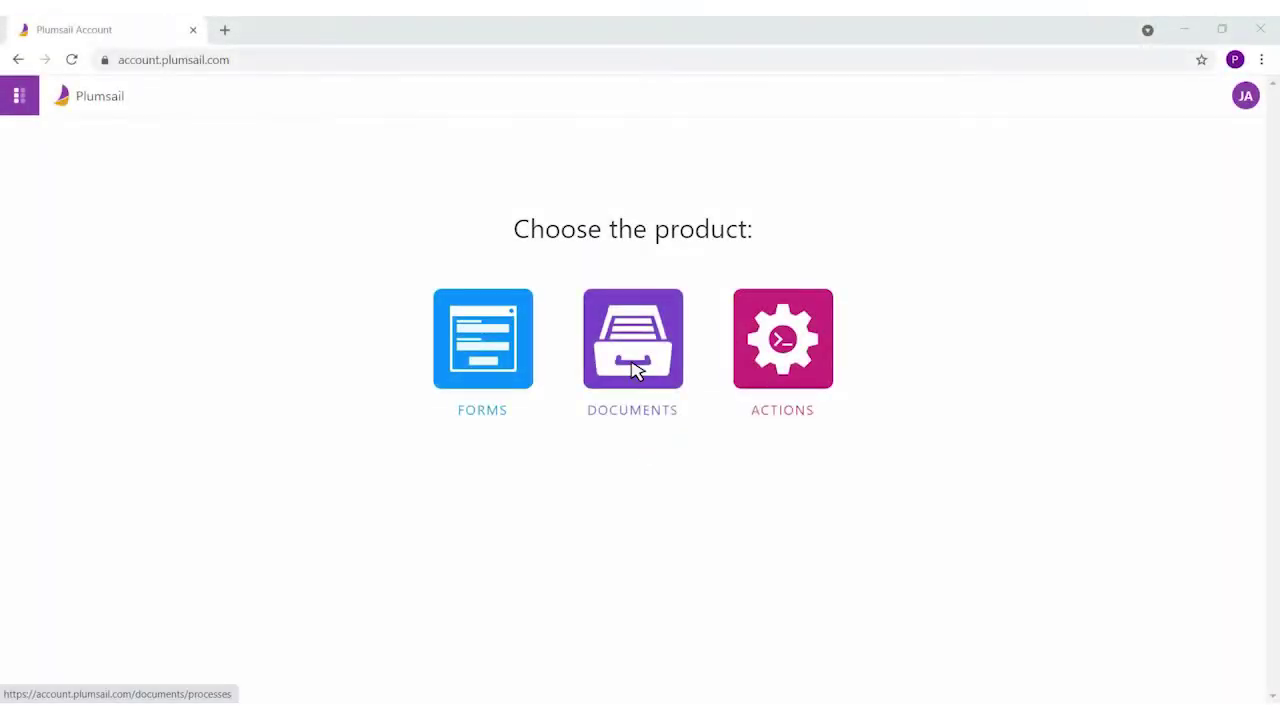
click(635, 368)
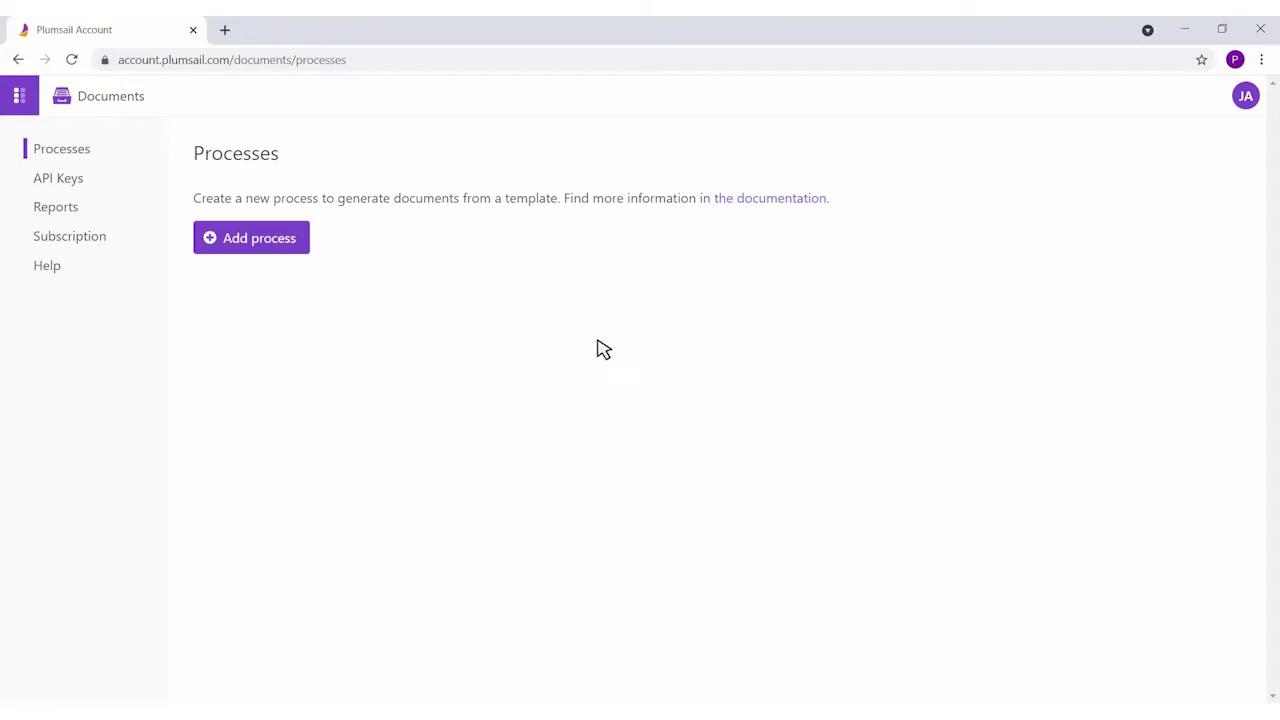
- Browse the gallery of ready-made templates for a new process and return to the process list
click(259, 245)
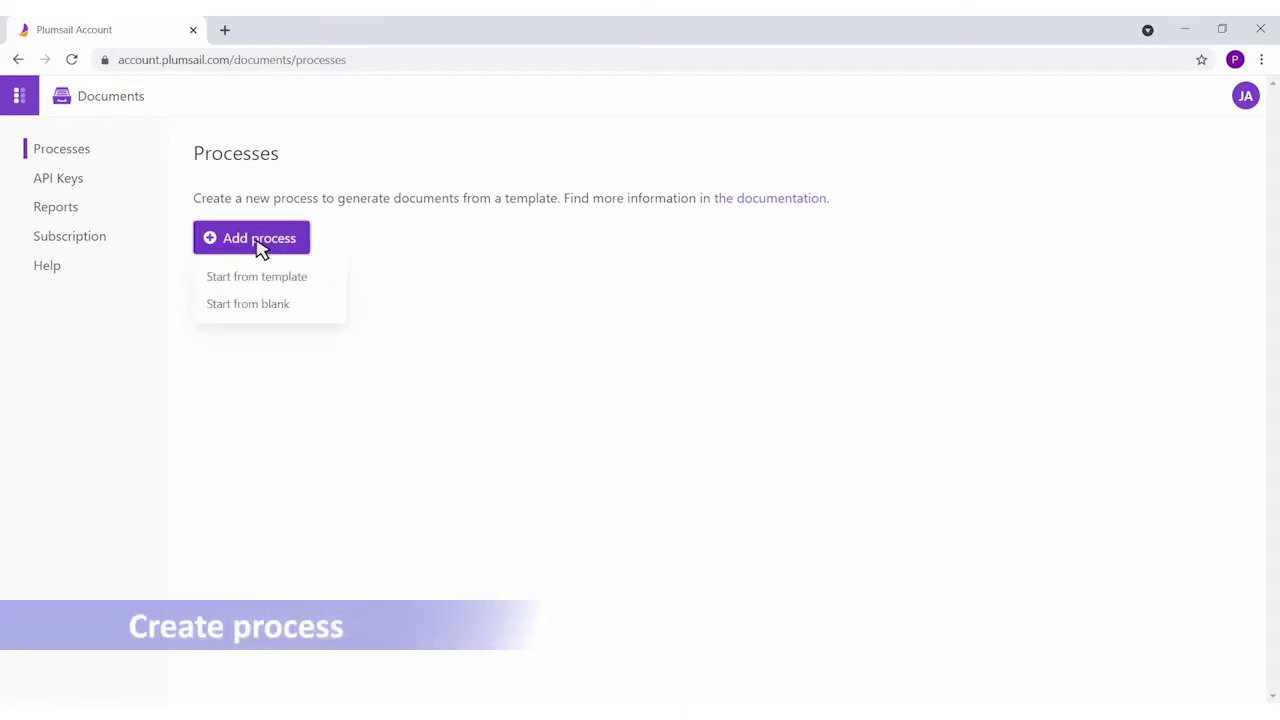
click(258, 280)
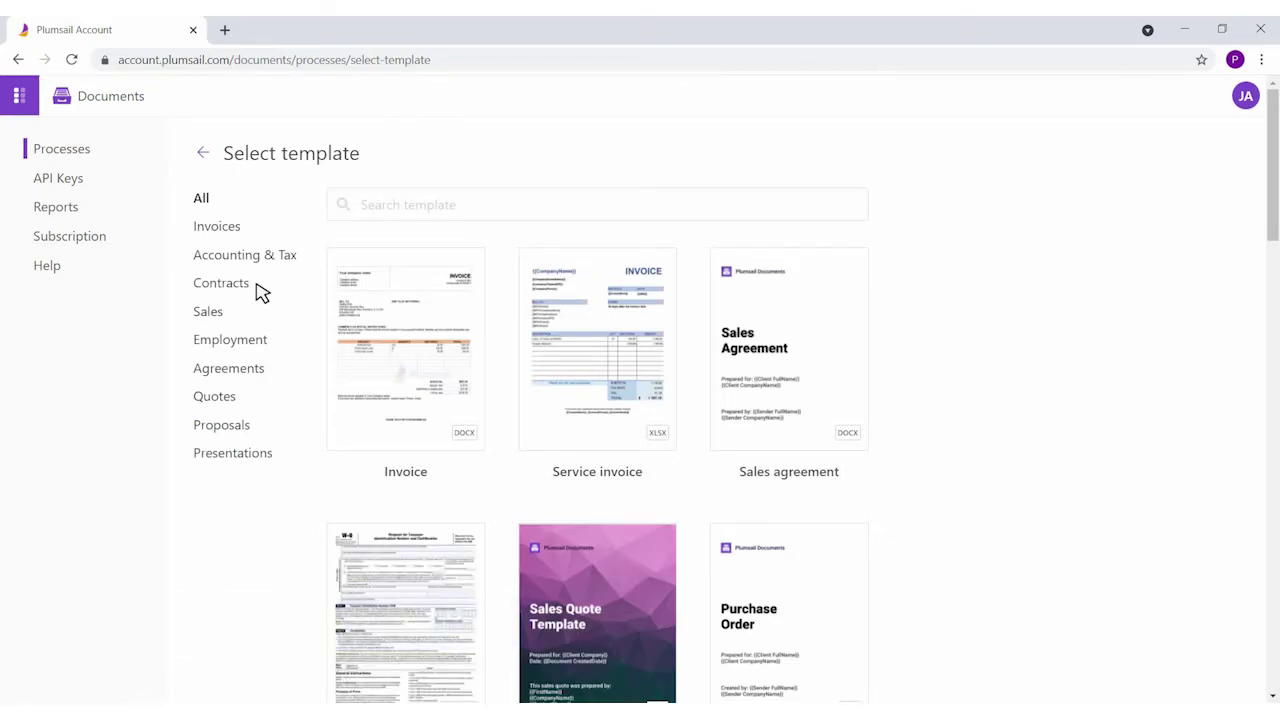
scroll(258, 292, down, 6)
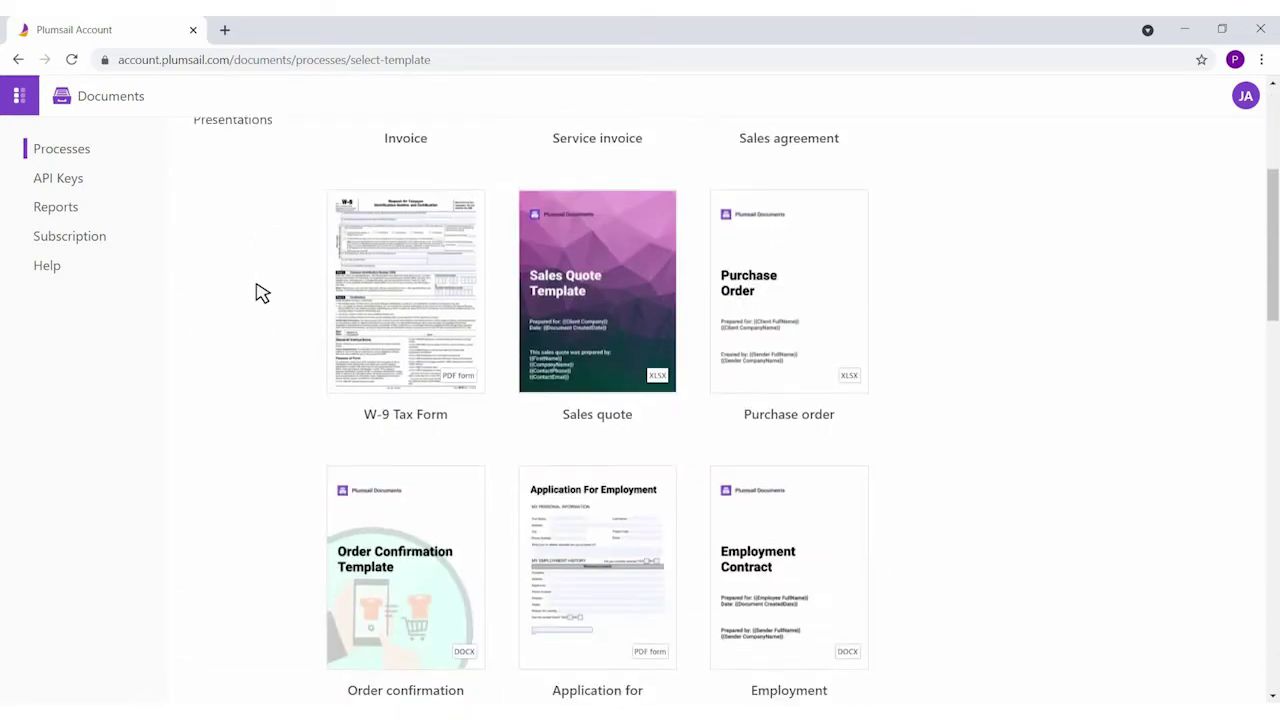
scroll(258, 292, up, 6)
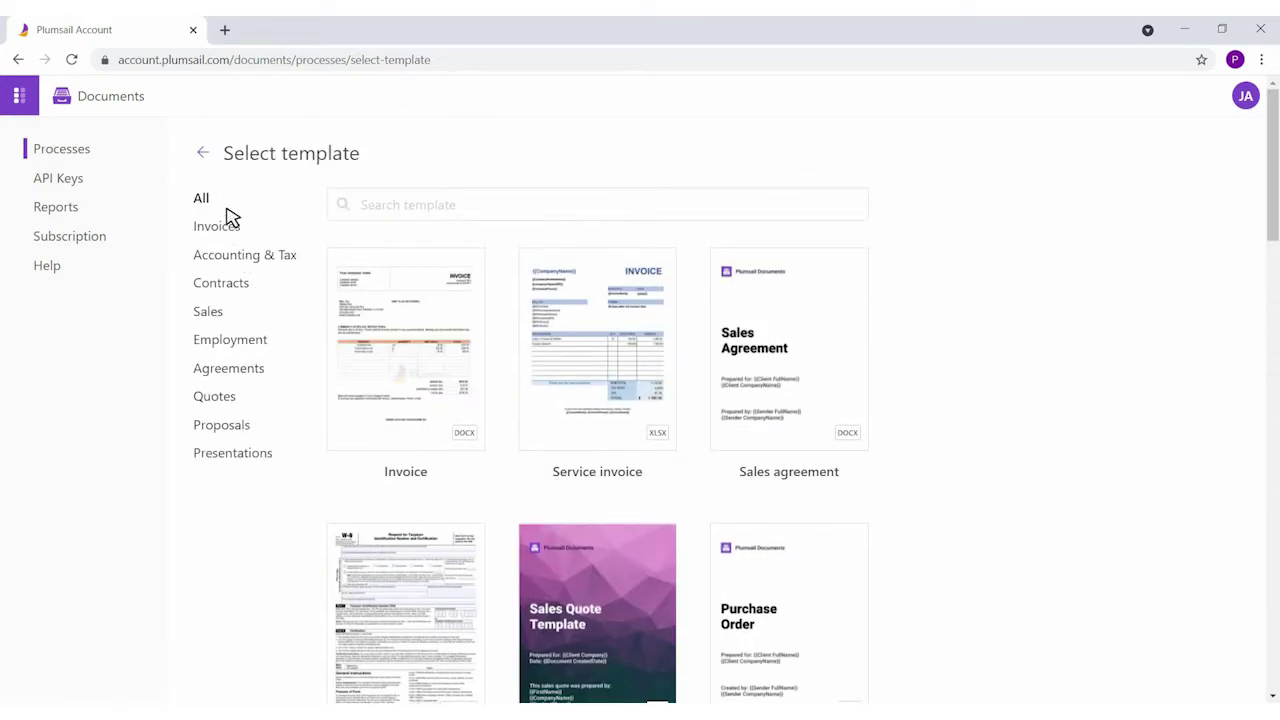
click(203, 154)
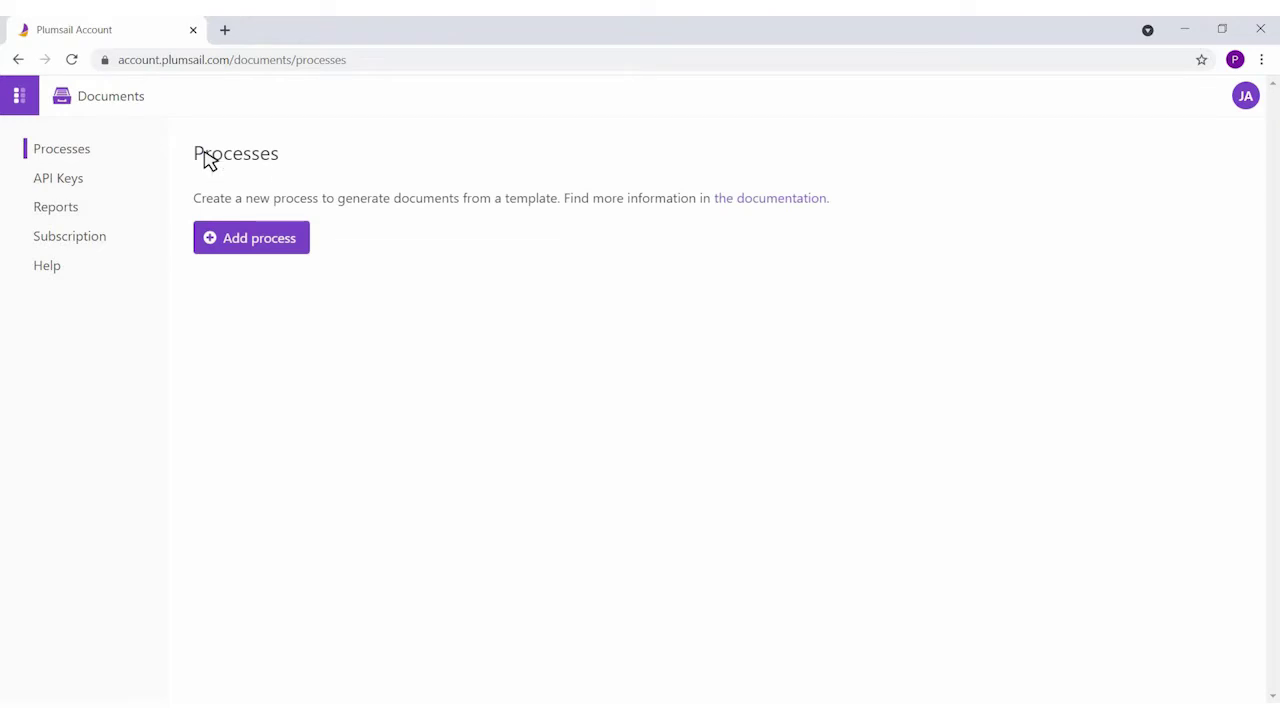
- Create a process from blank named Invoices with the DOCX template type
click(229, 240)
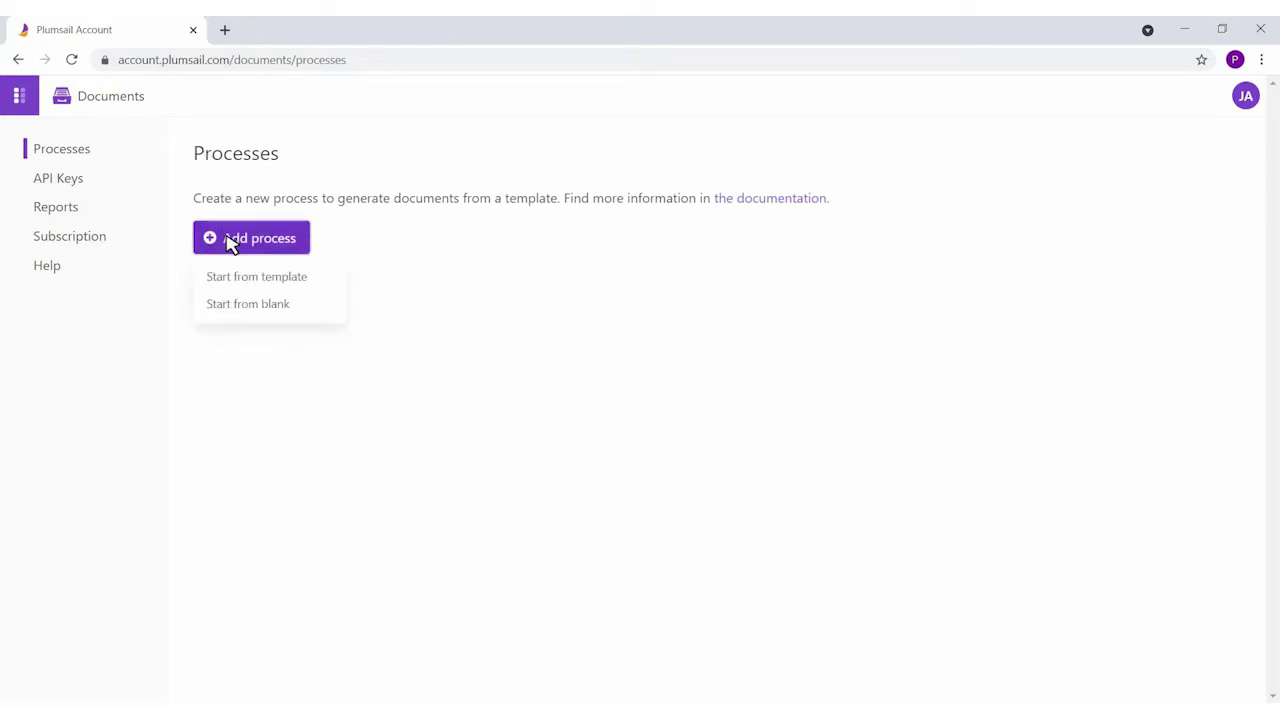
click(230, 316)
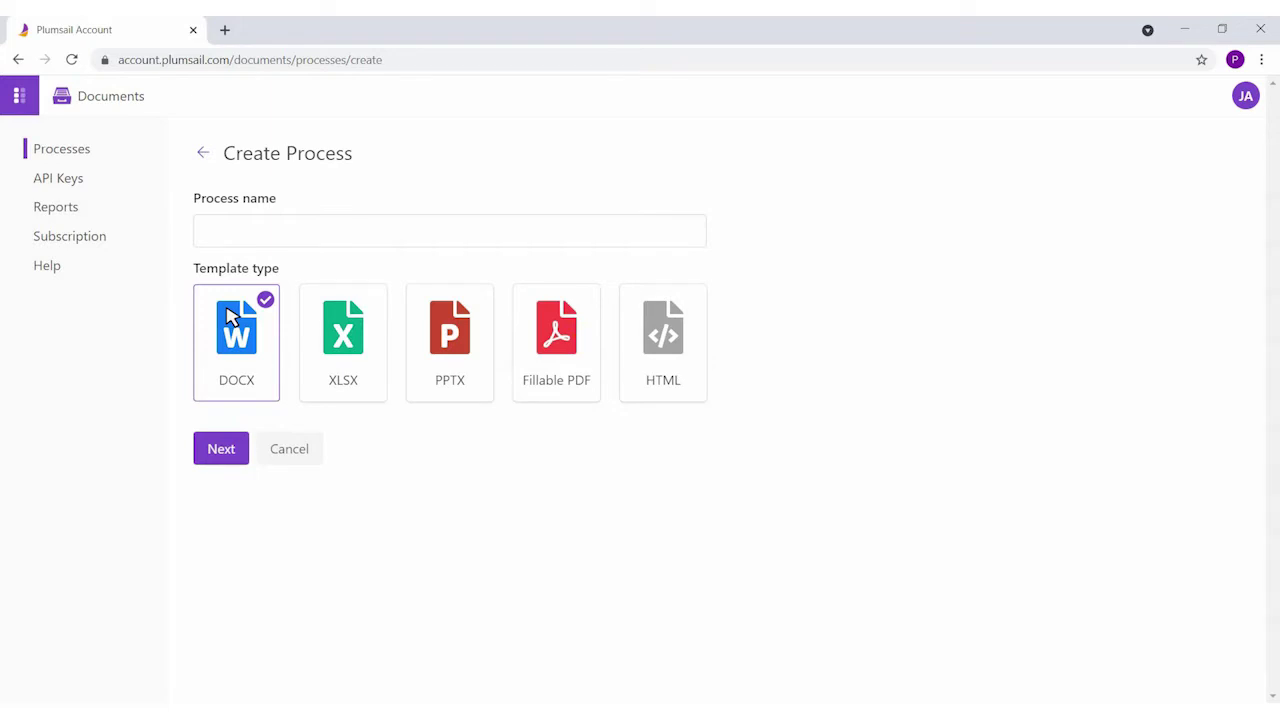
click(209, 240)
text(Invoices)
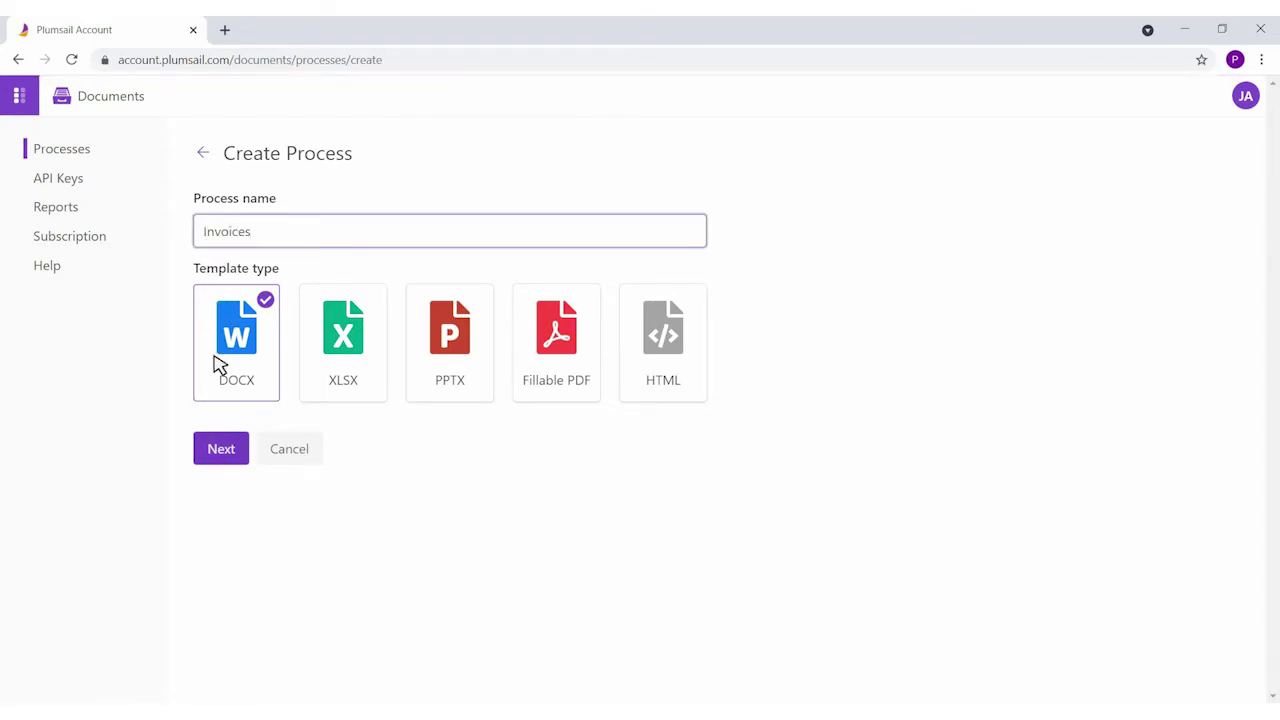
click(222, 452)
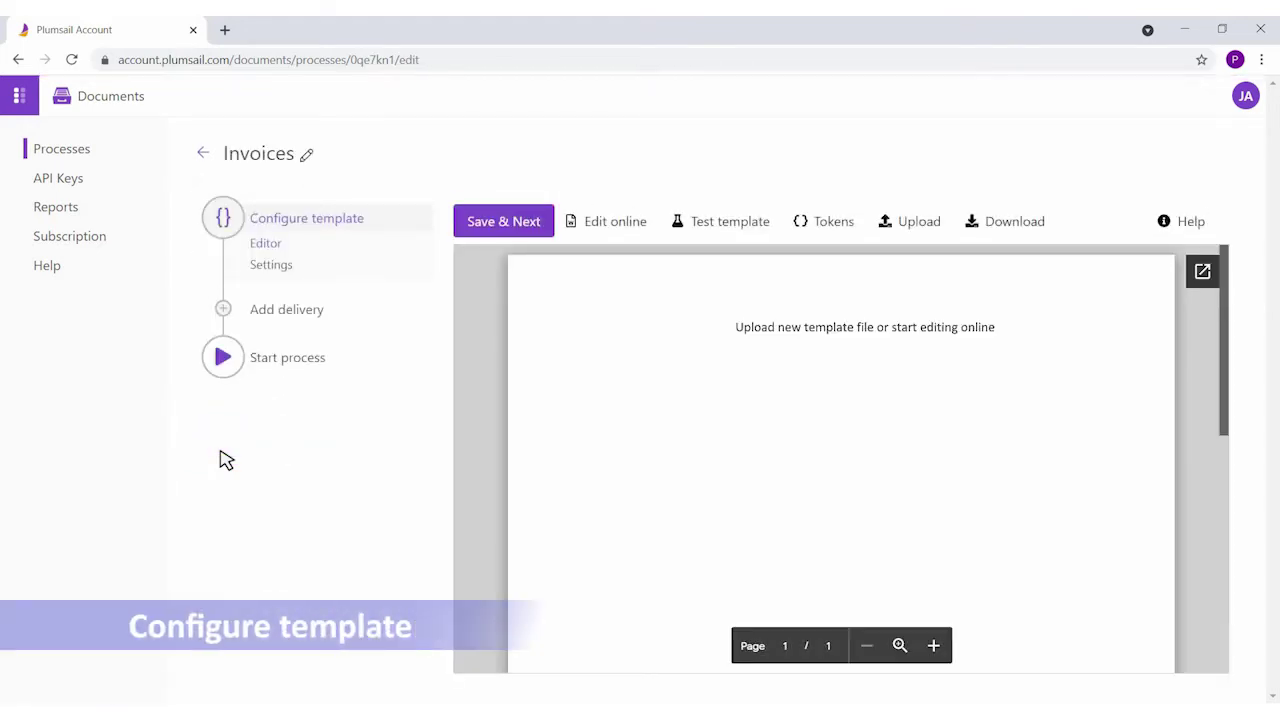
- Upload the invoice file from the Quotes folder as the process template
click(912, 229)
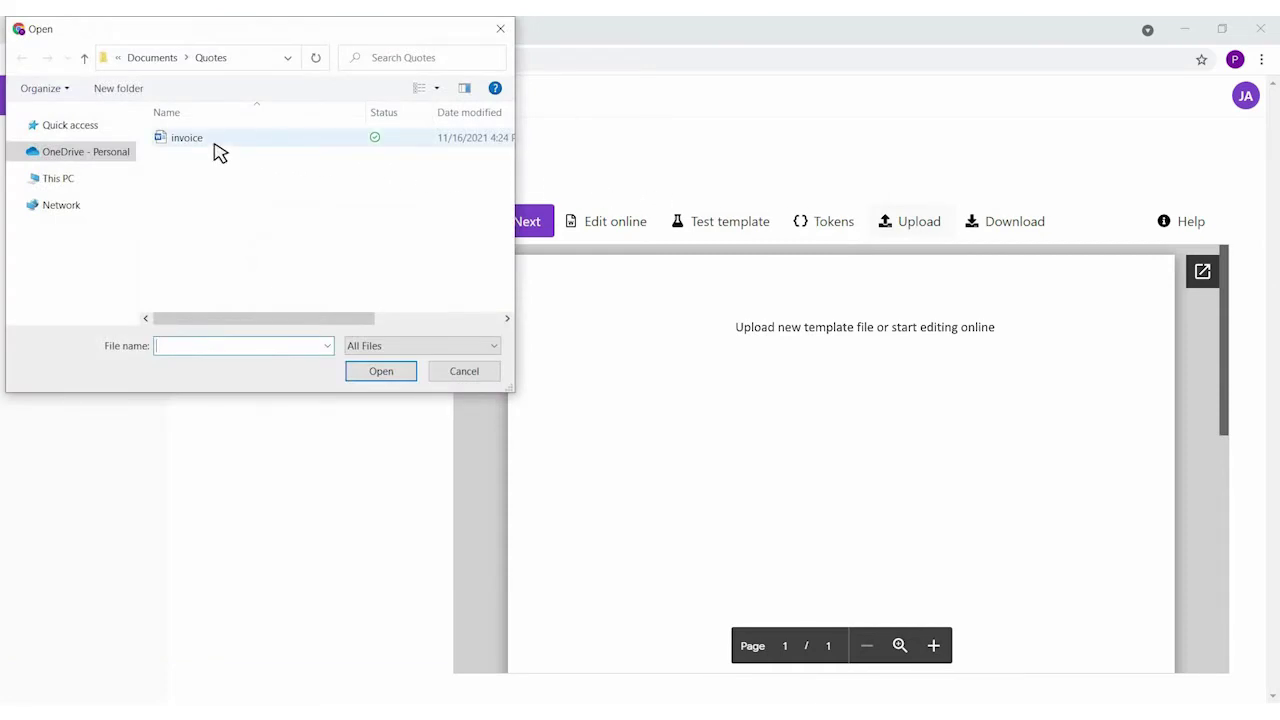
click(214, 146)
click(374, 375)
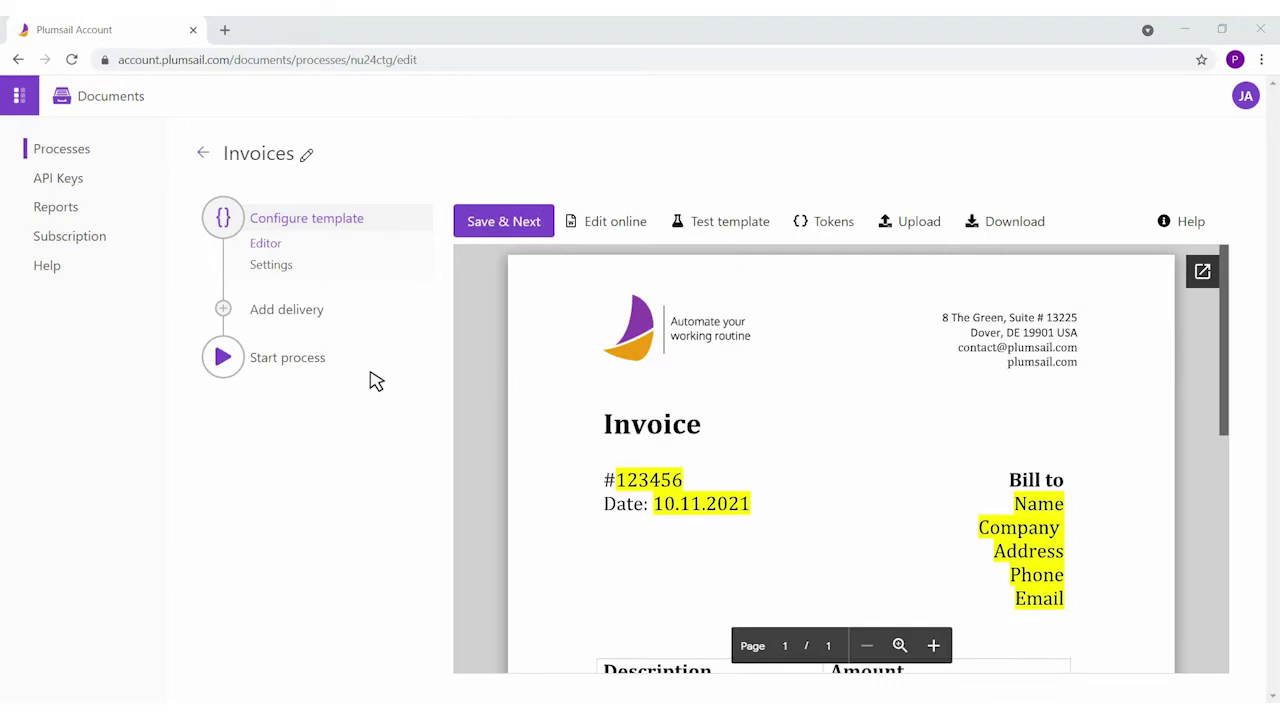
- Edit the template online, replacing the highlighted invoice number with {{InvoiceNumber}} and the date with {{InvoiceDate}}
click(596, 226)
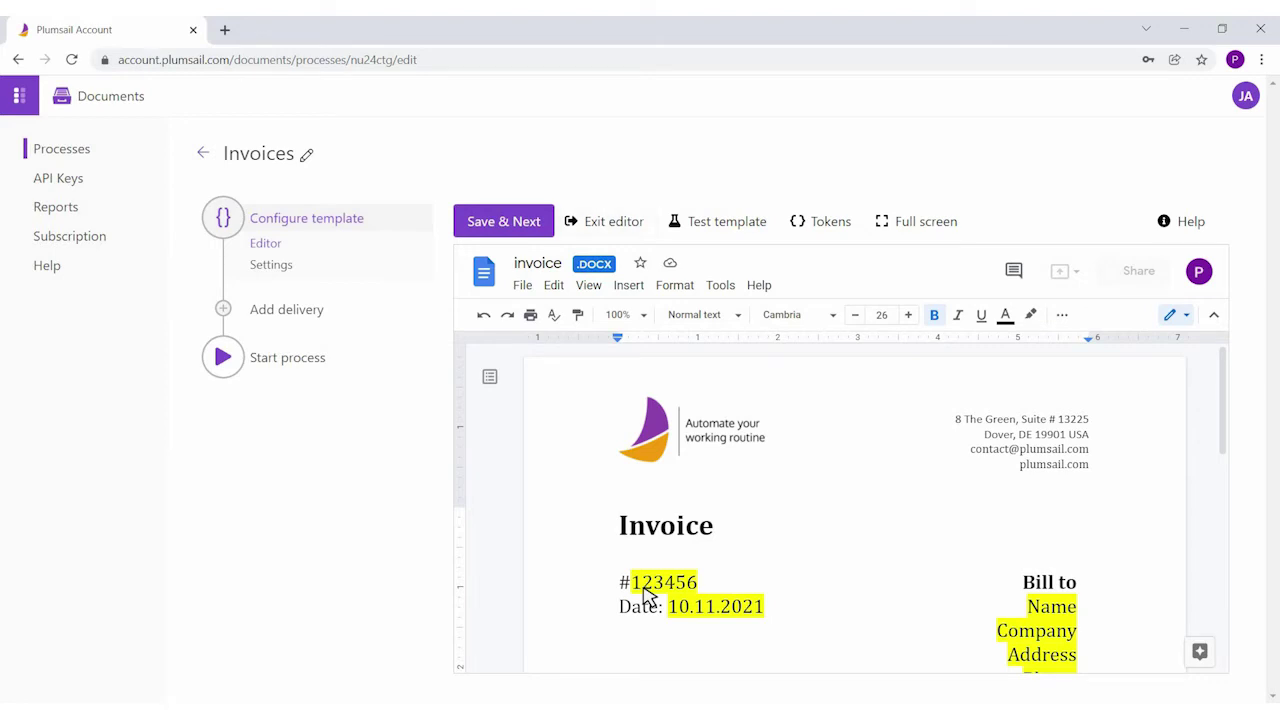
scroll(646, 594, down, 3)
double_click(648, 428)
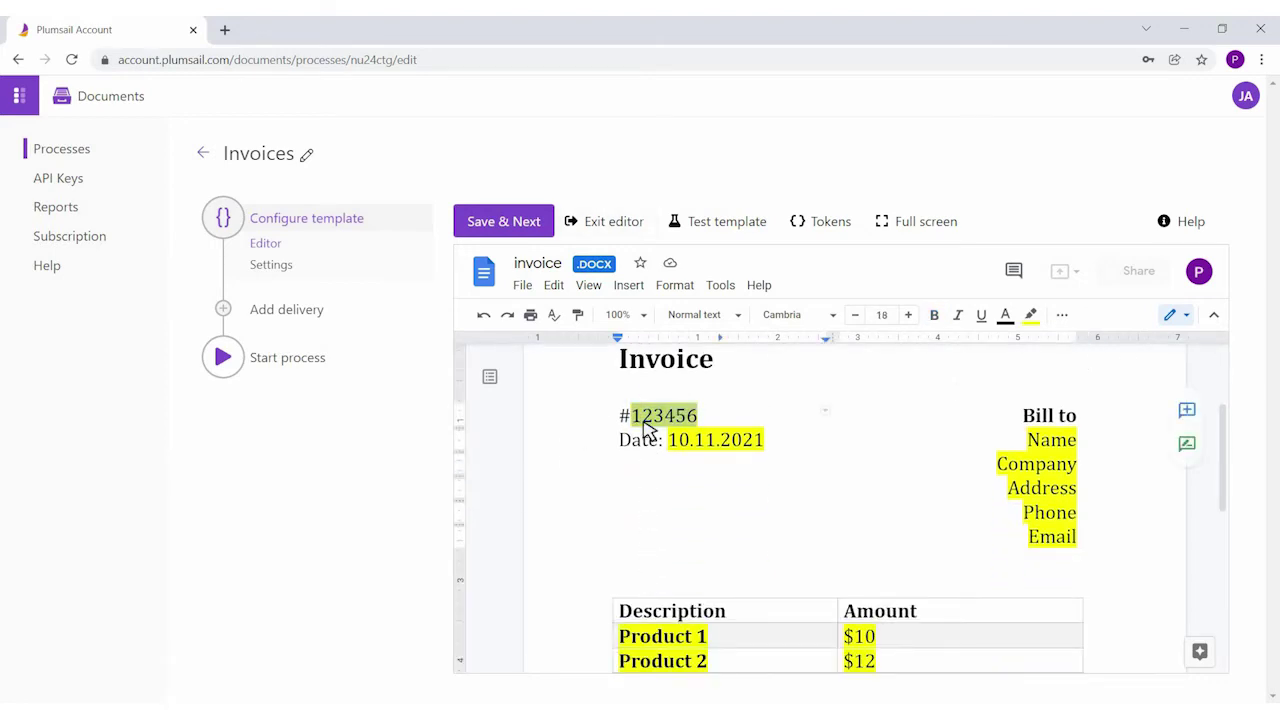
text({{Invoi)
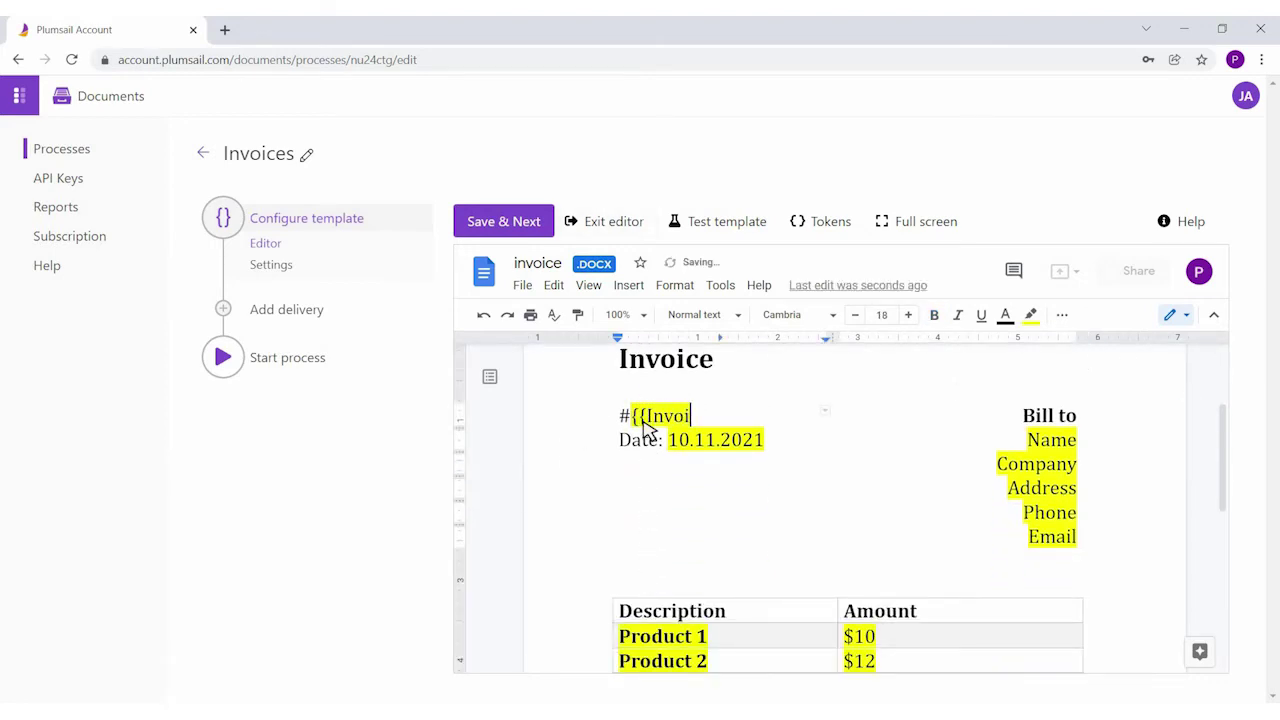
text(ceNumber}})
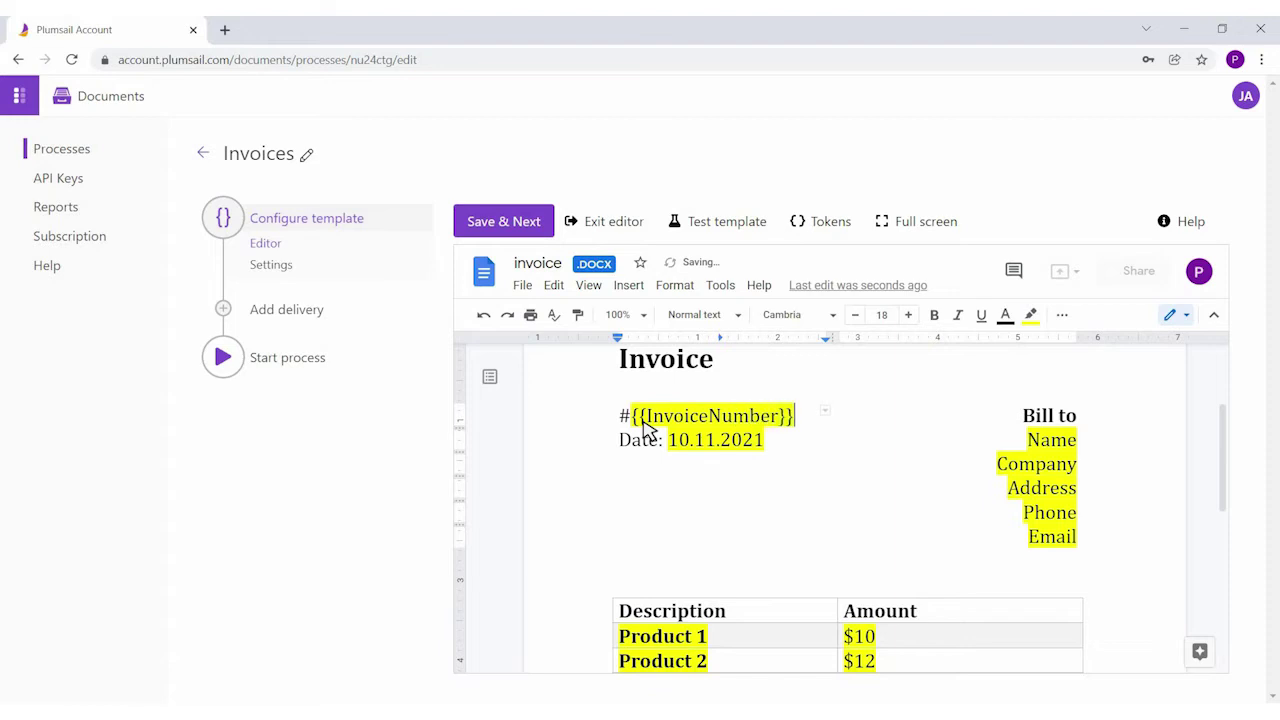
double_click(698, 449)
text({{)
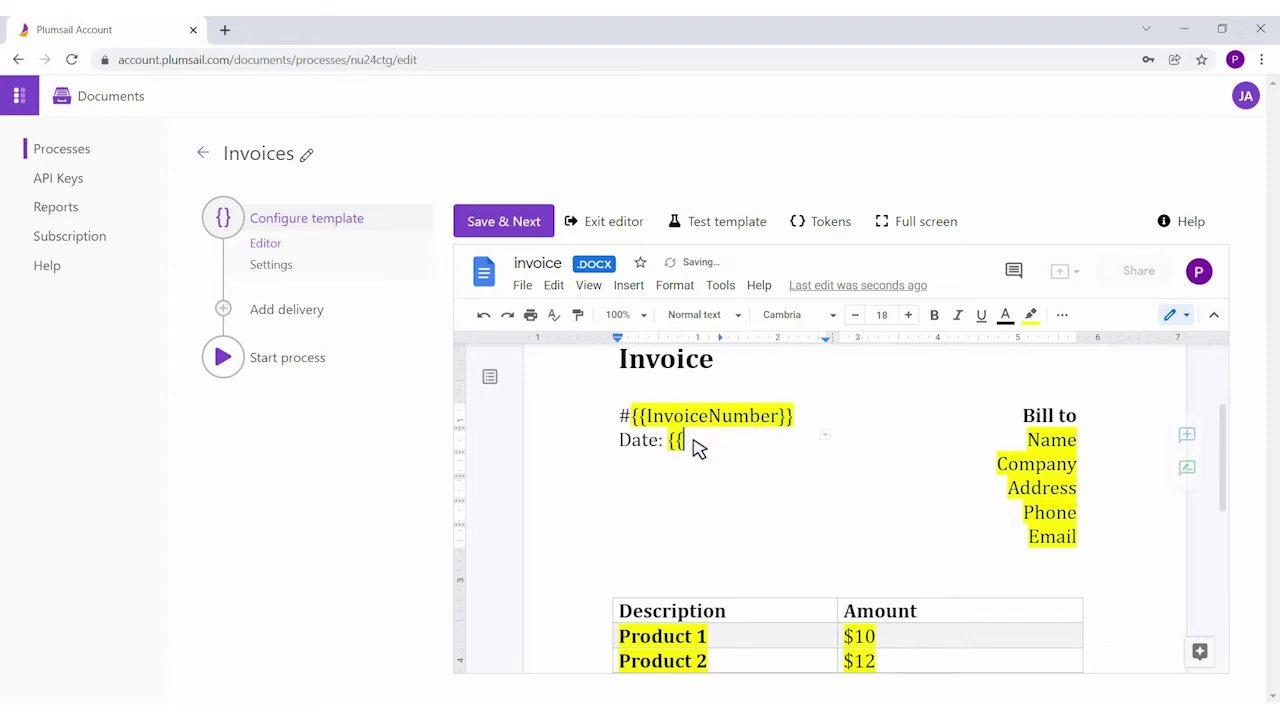
text(InvoiceDate}})
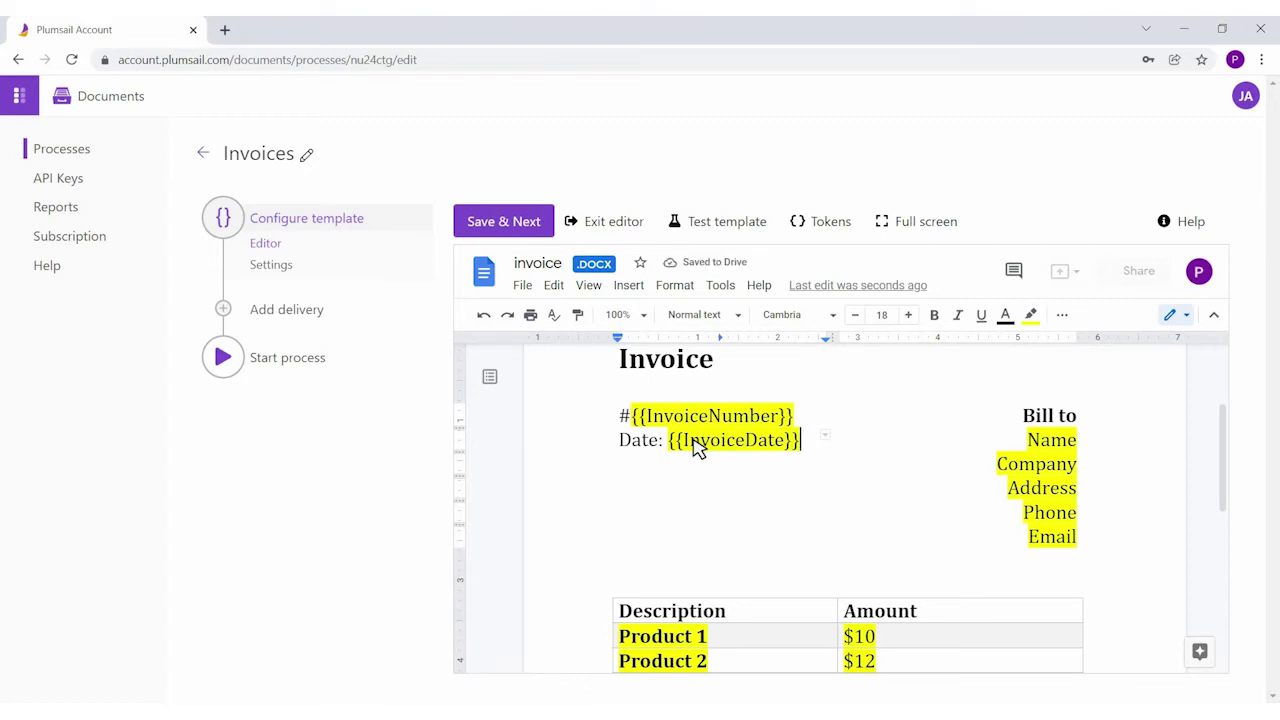
- Turn the Name and Company lines under Bill to into the tokens {{CustomerName}} and {{CustomerCompany}}
click(1028, 443)
text({{)
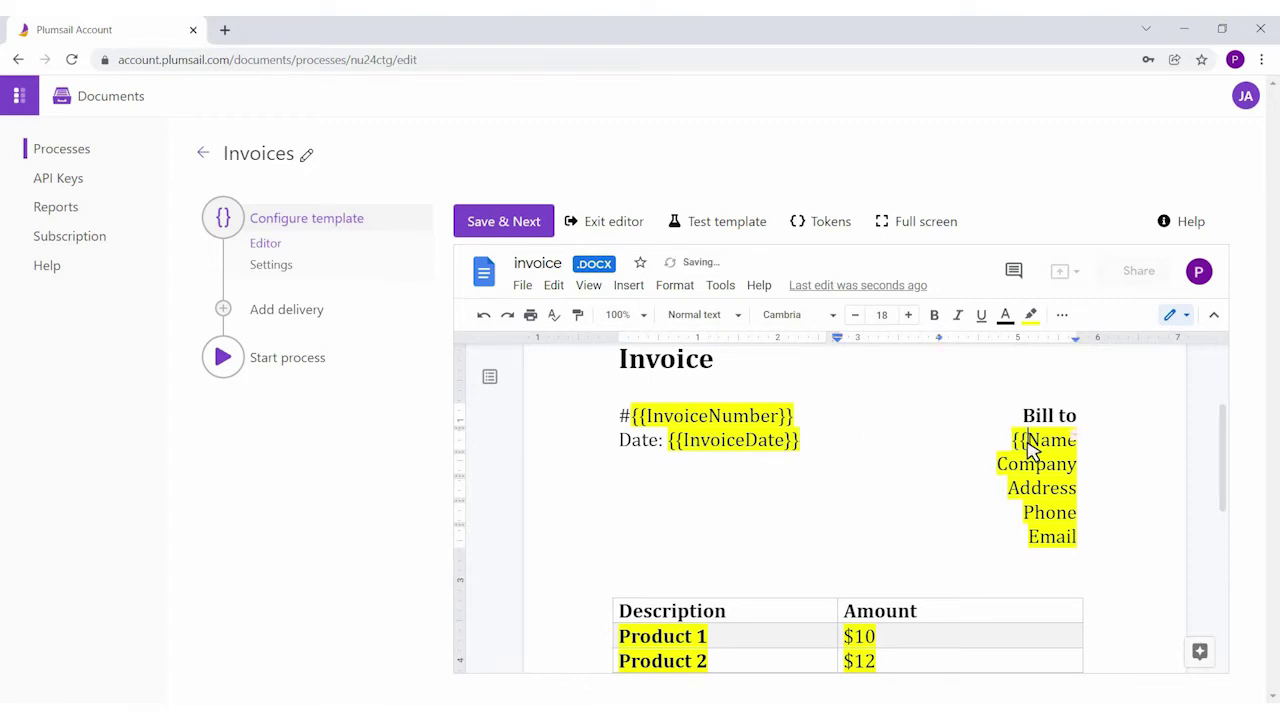
text(Customer)
key(End)
text(}})
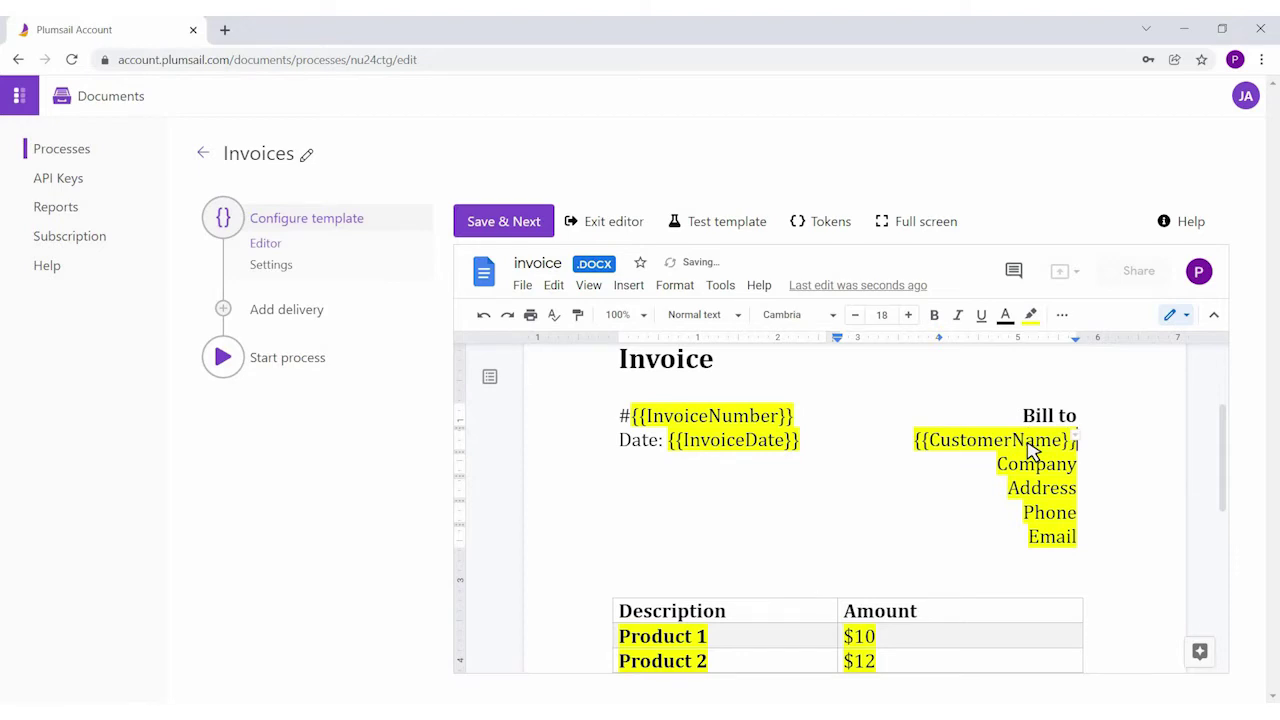
click(997, 463)
text({{Customer)
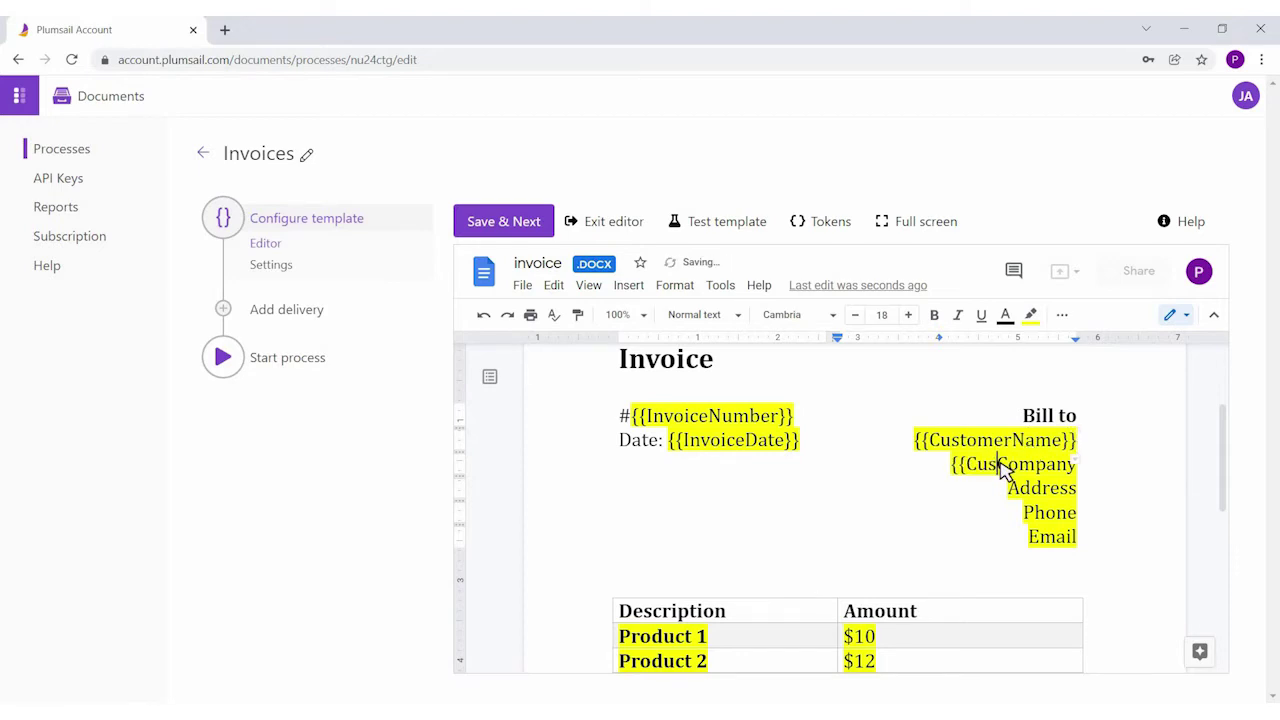
key(End)
text(}})
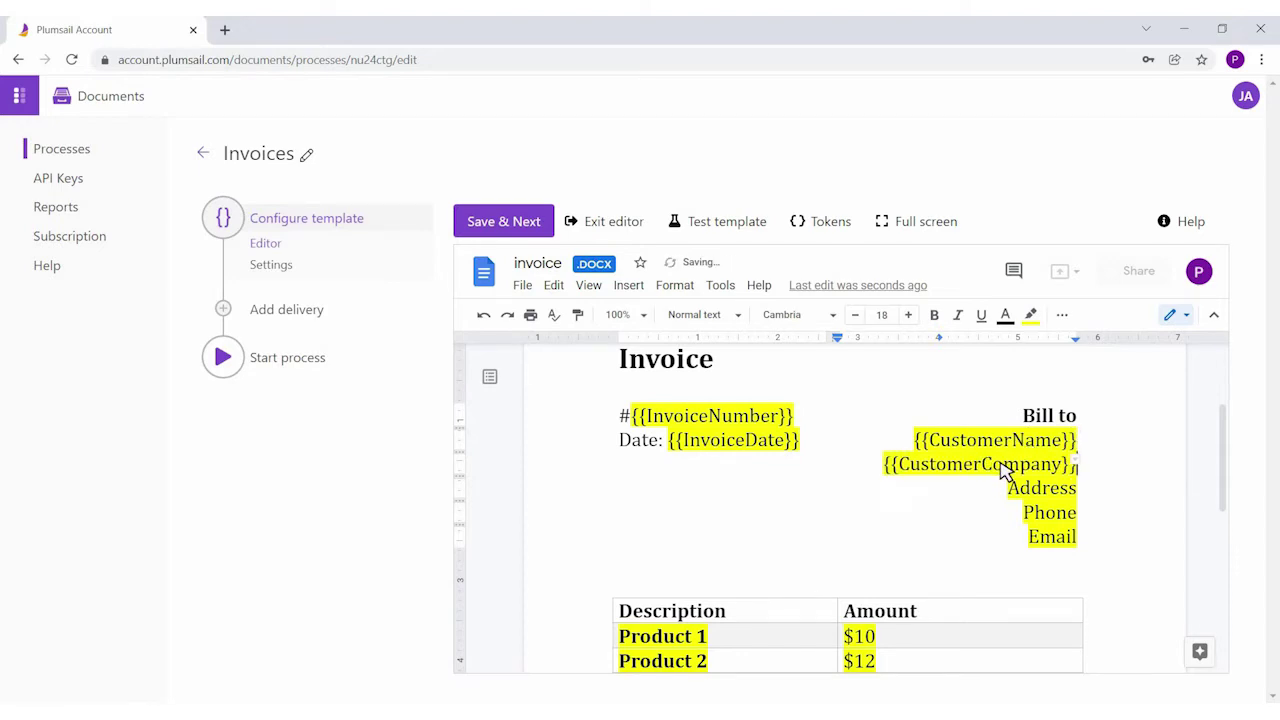
- Turn the Address line under Bill to into the token {{CustomerAddress}}
click(1014, 494)
text({{Customer)
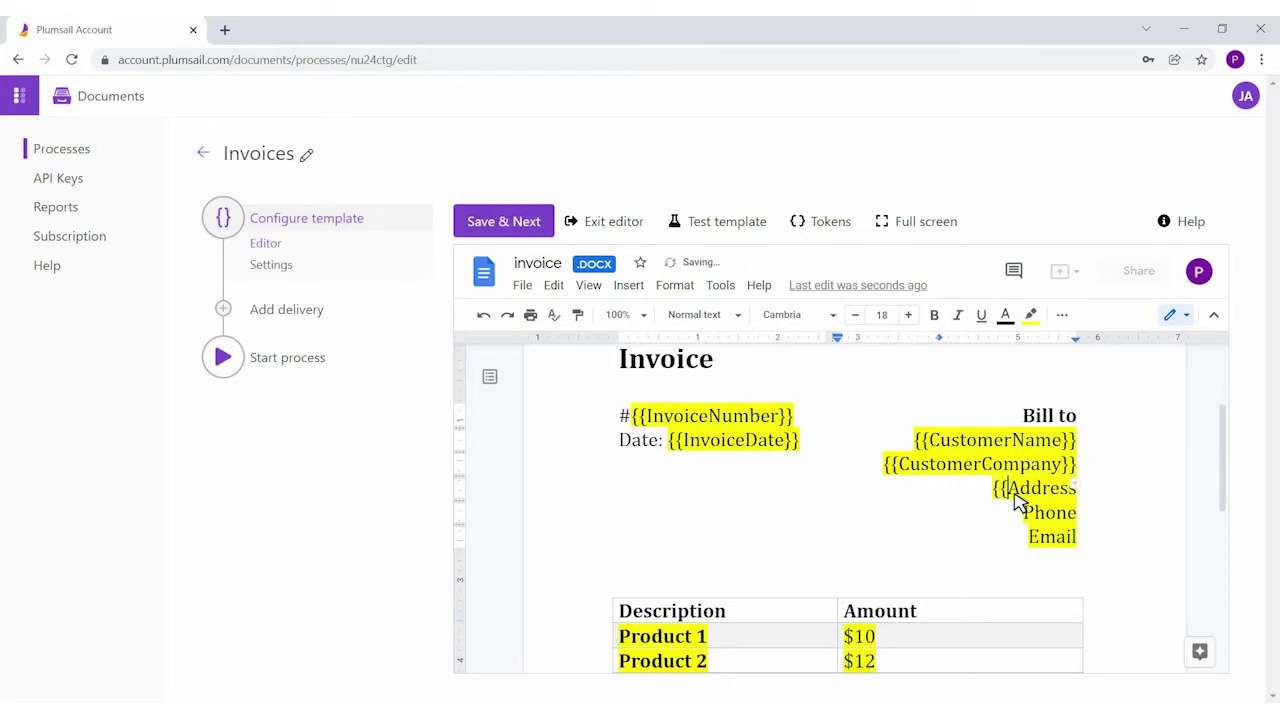
key(Right)
key(Right)
key(Right)
key(Right)
key(Right)
key(Right)
key(Right)
text(}})
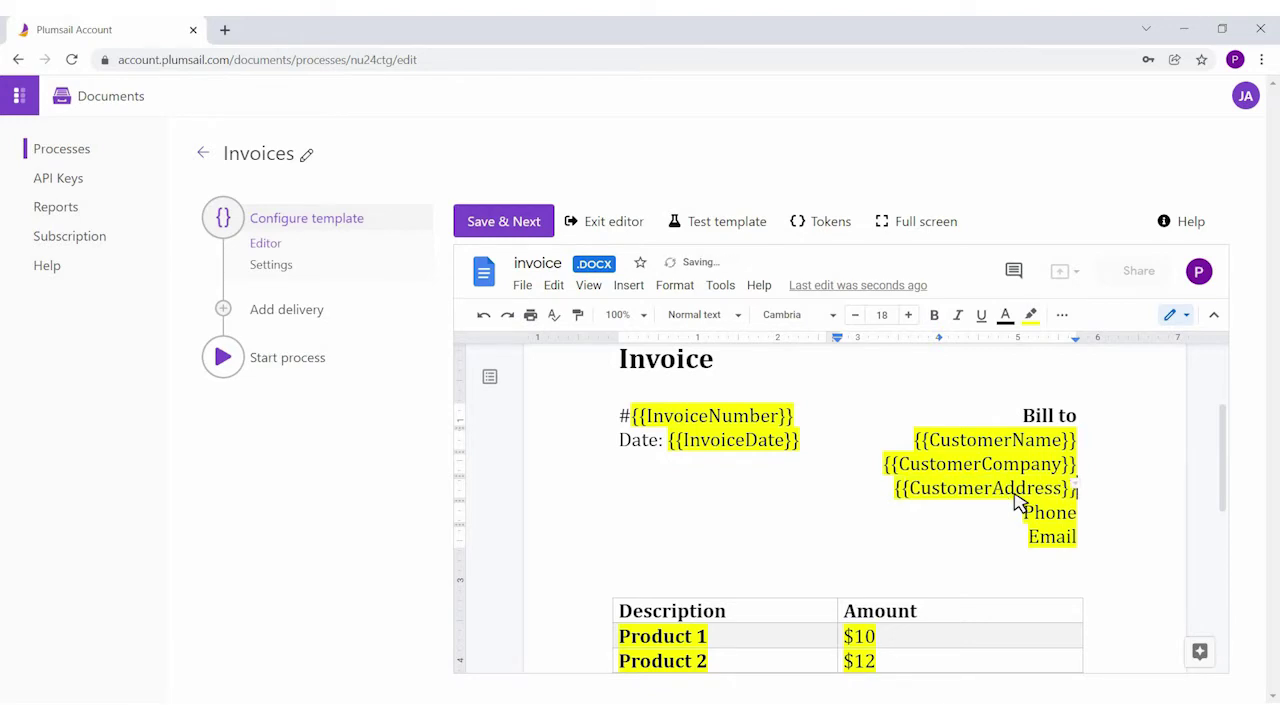
- Turn the Phone line under Bill to into the token {{CustomerPhone}}
click(1024, 514)
text({{Customer)
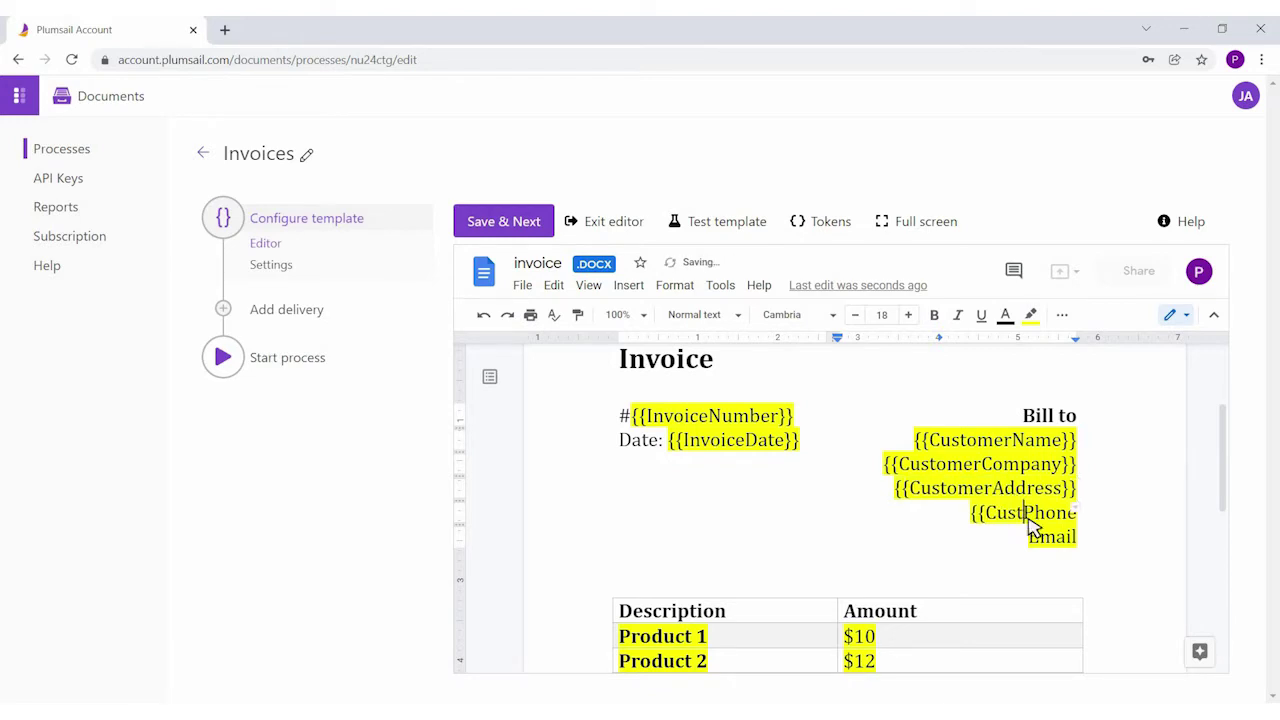
key(Right)
key(Right)
key(Right)
key(Right)
key(Right)
text(}})
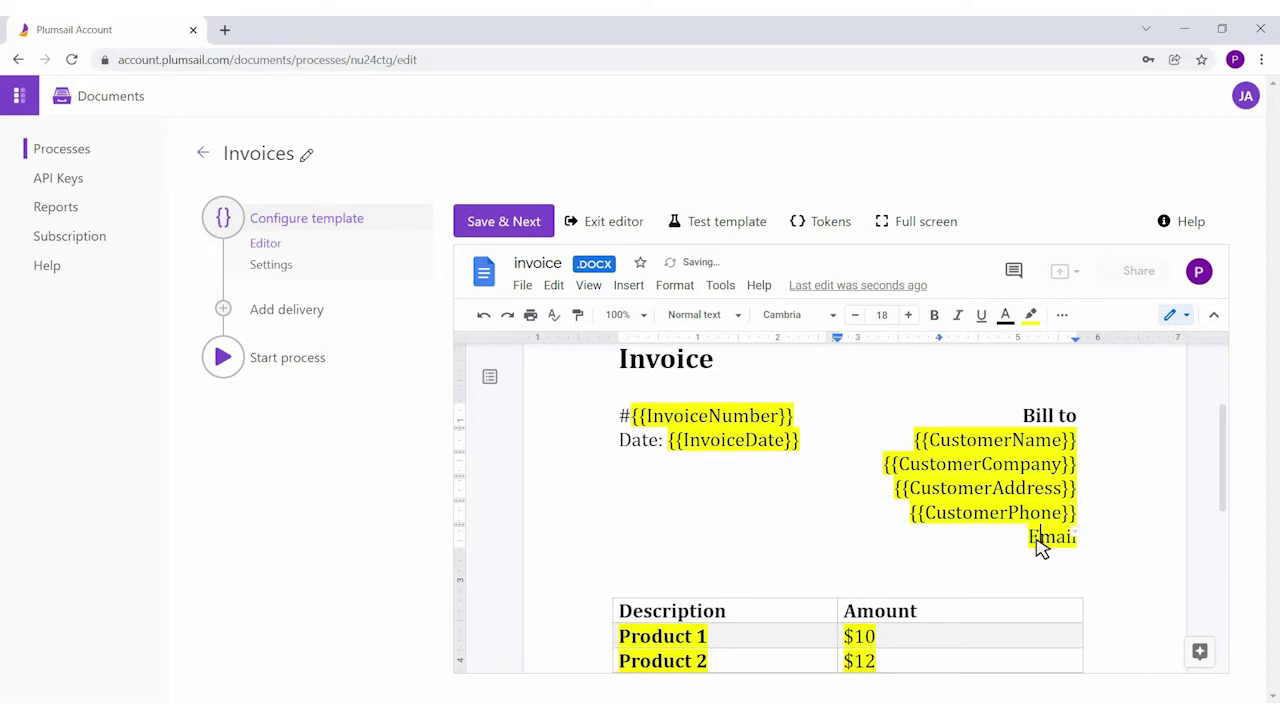
- Turn the Email line under Bill to into the token {{CustomerEmail}}
click(1036, 539)
text({{Customer)
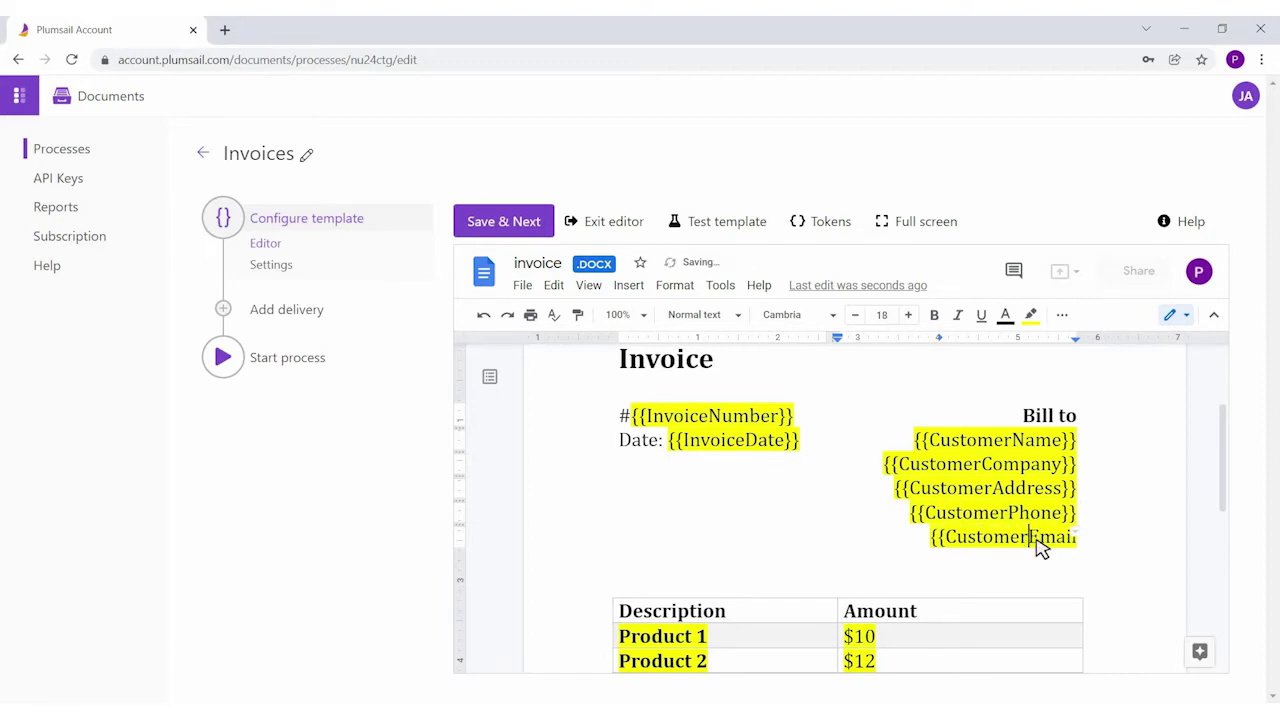
key(Right)
key(Right)
key(Right)
key(Right)
key(Right)
text(}})
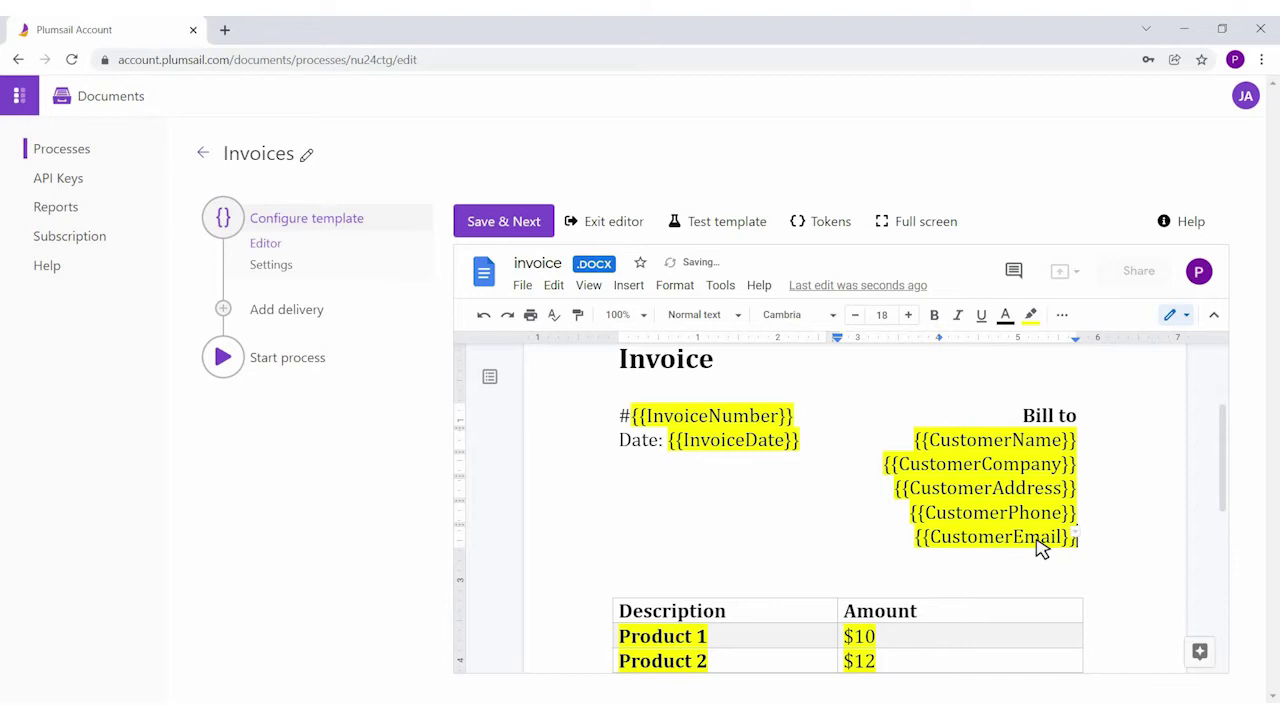
- Delete the Product 2 and Product 3 rows from the invoice table
scroll(1040, 548, down, 3)
right_click(714, 525)
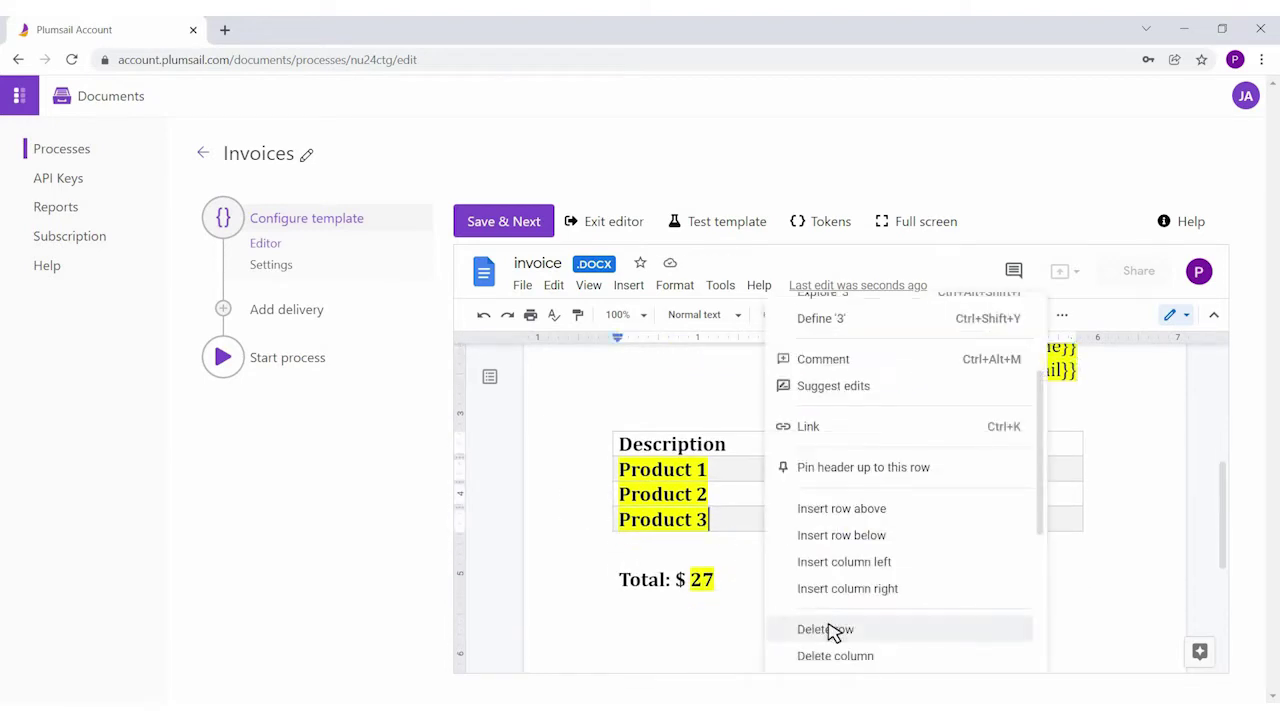
click(829, 630)
- Replace Product 1 with {{Products.Name}} and its $10 amount with {{Products.Amount}} in the invoice table
triple_click(708, 474)
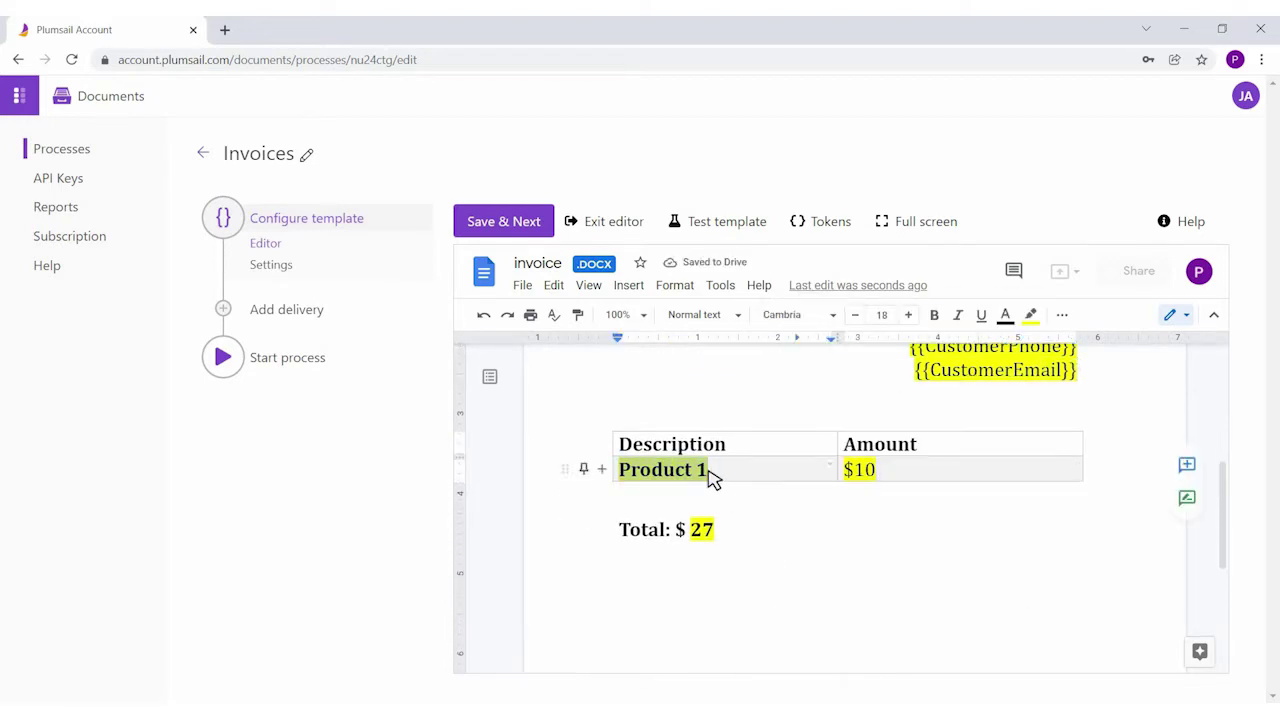
text({{Pr)
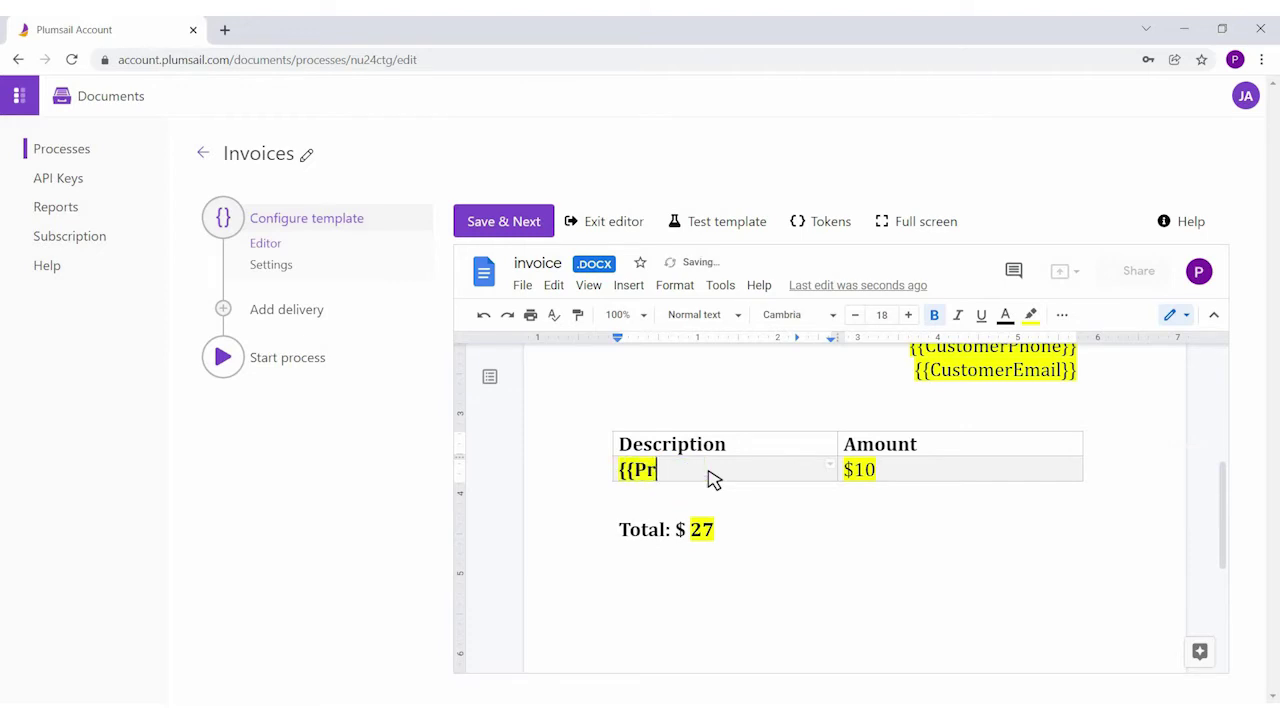
text(oducts.Name}})
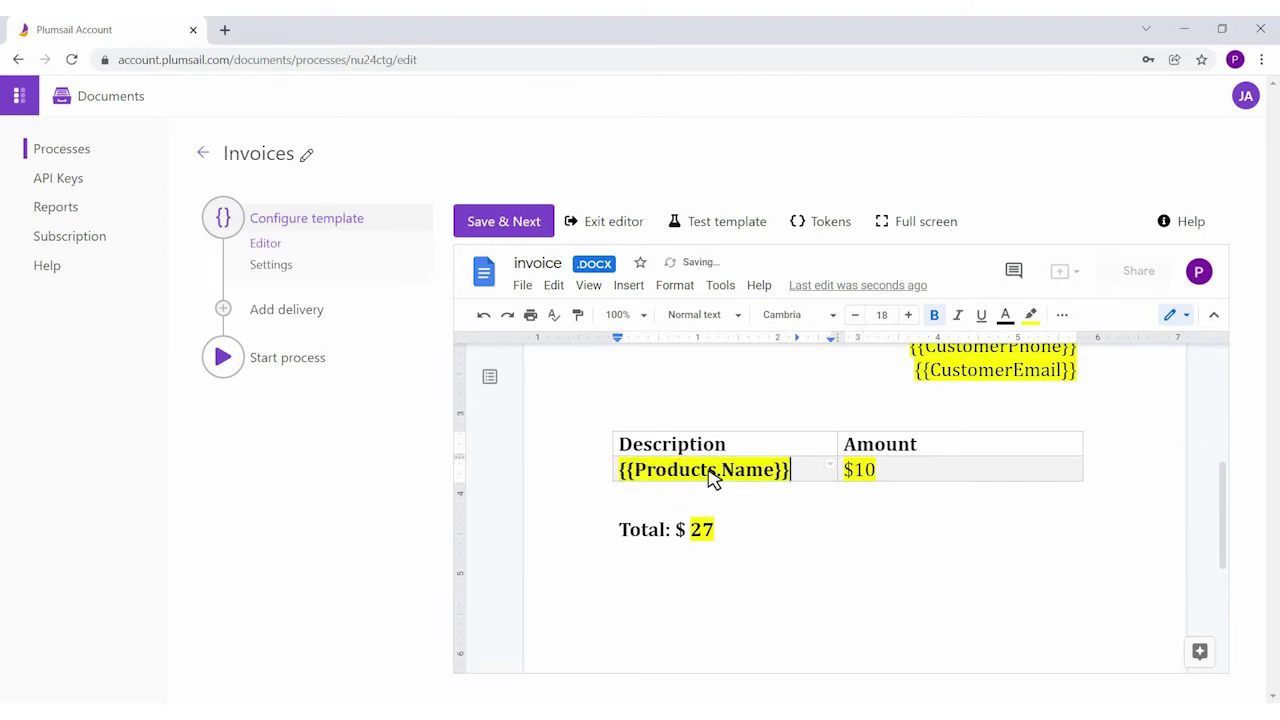
drag(843, 470, 878, 478)
text({{P)
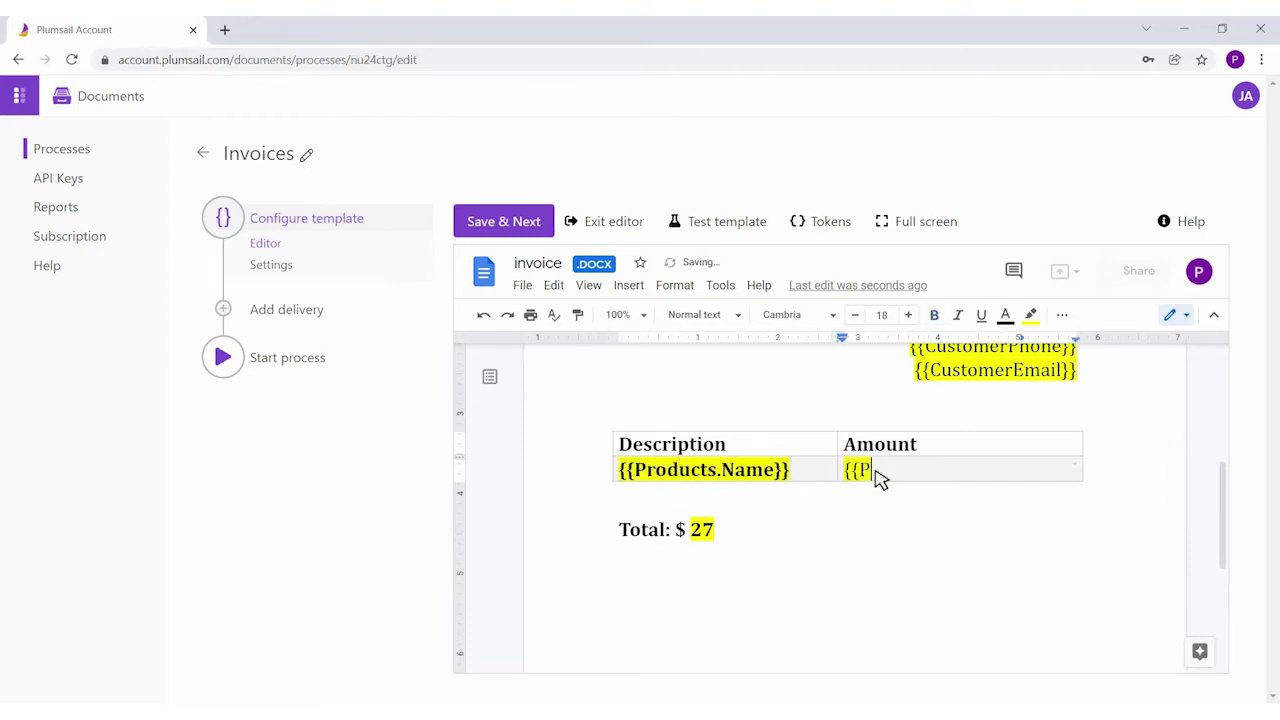
text(roducts.Amount}})
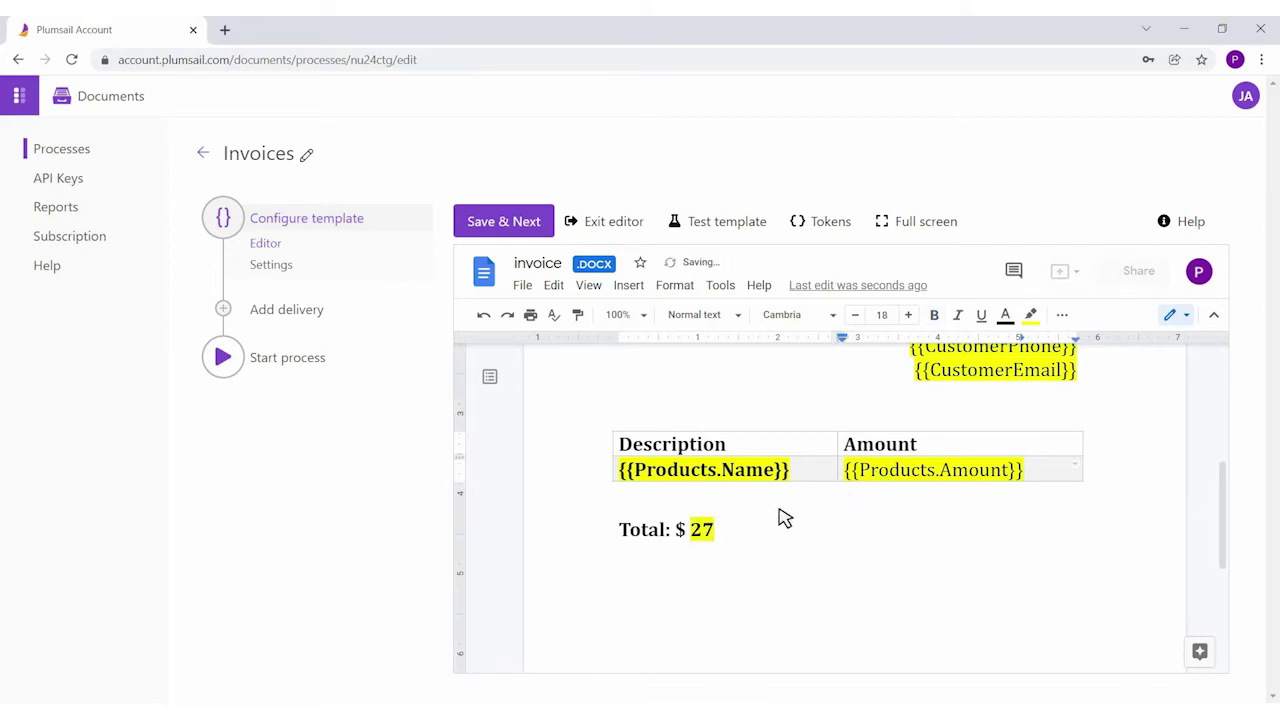
- Replace the number after Total: $ below the invoice table with the token {{Products}:sum(value.Amount)}
double_click(712, 540)
text({)
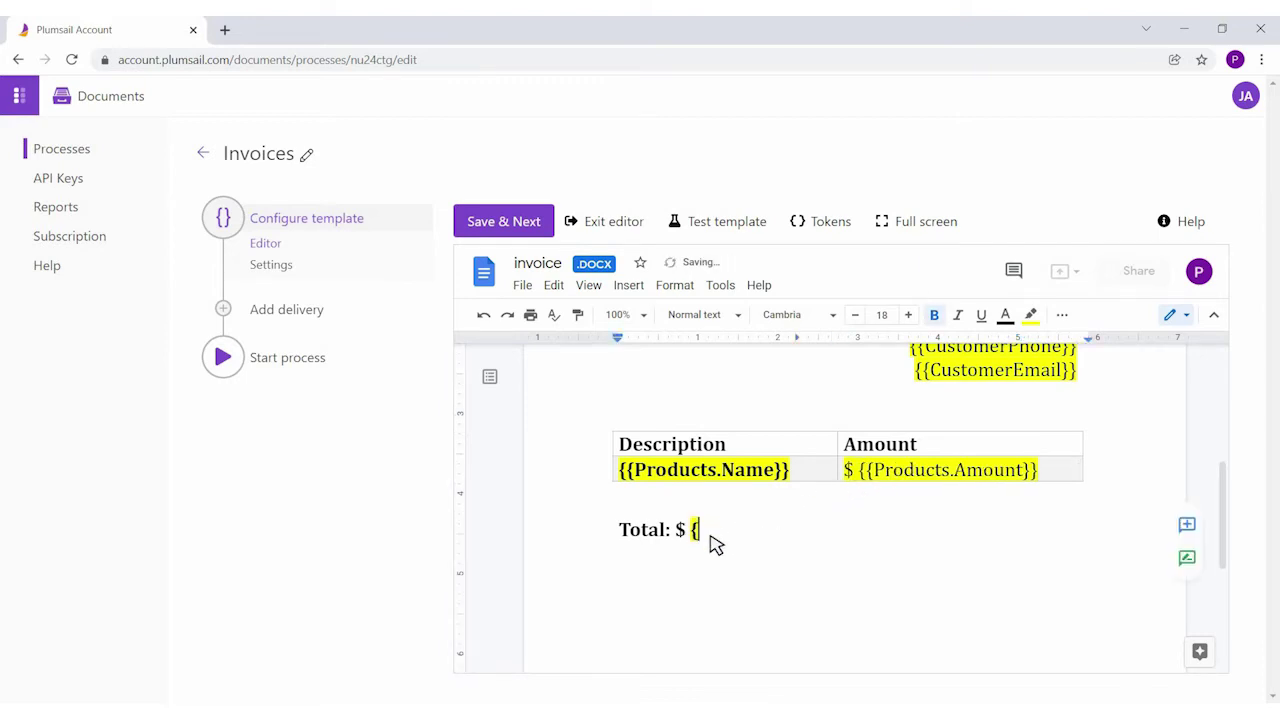
text({)
text(Pro)
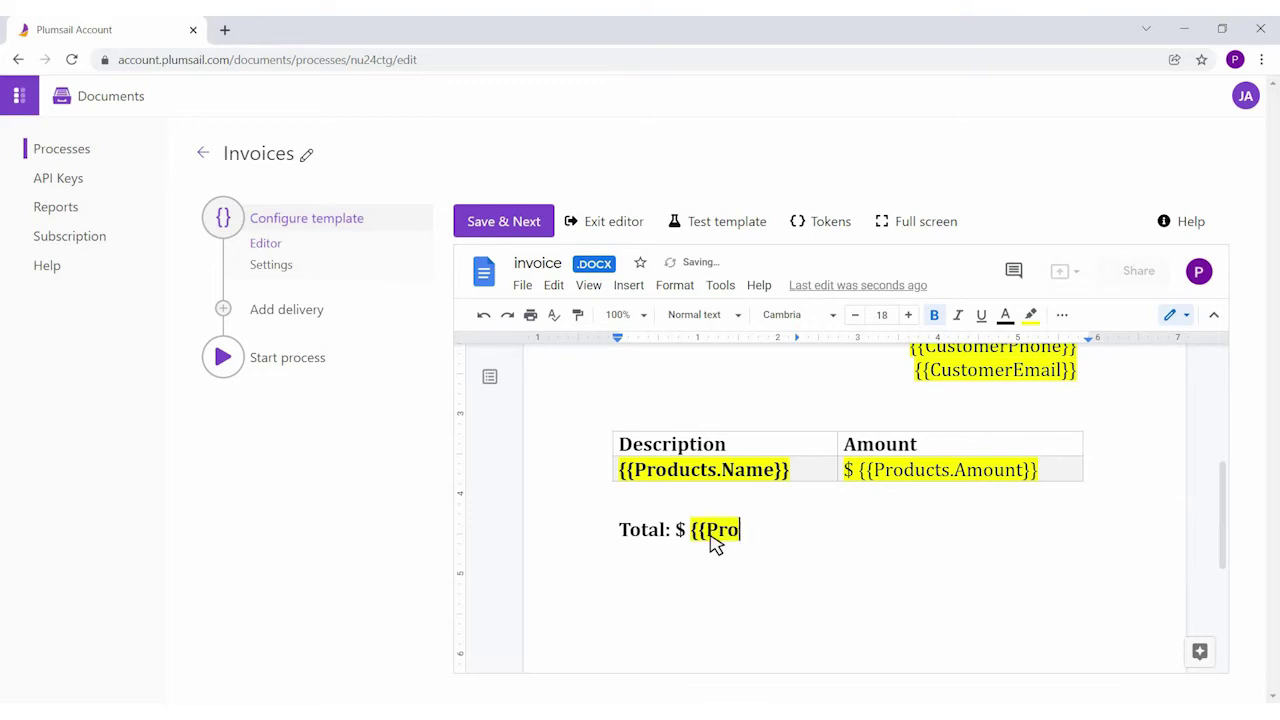
text(ducts}:s)
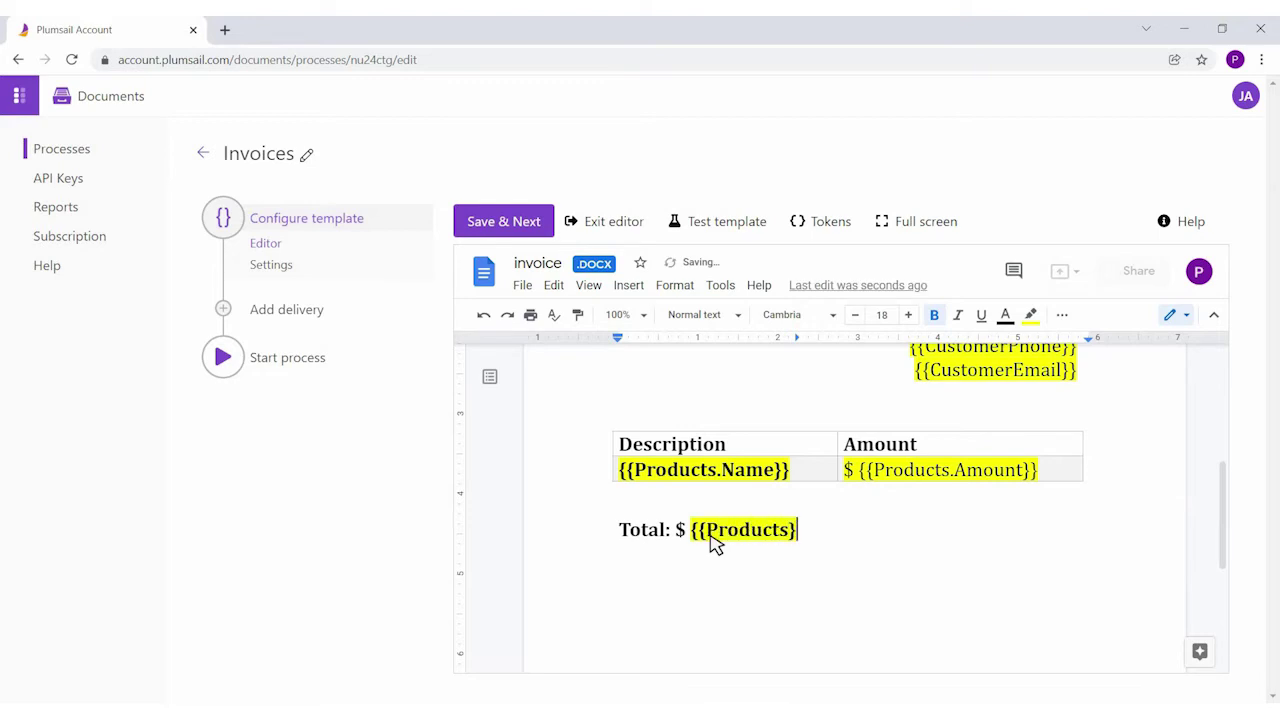
text(um)
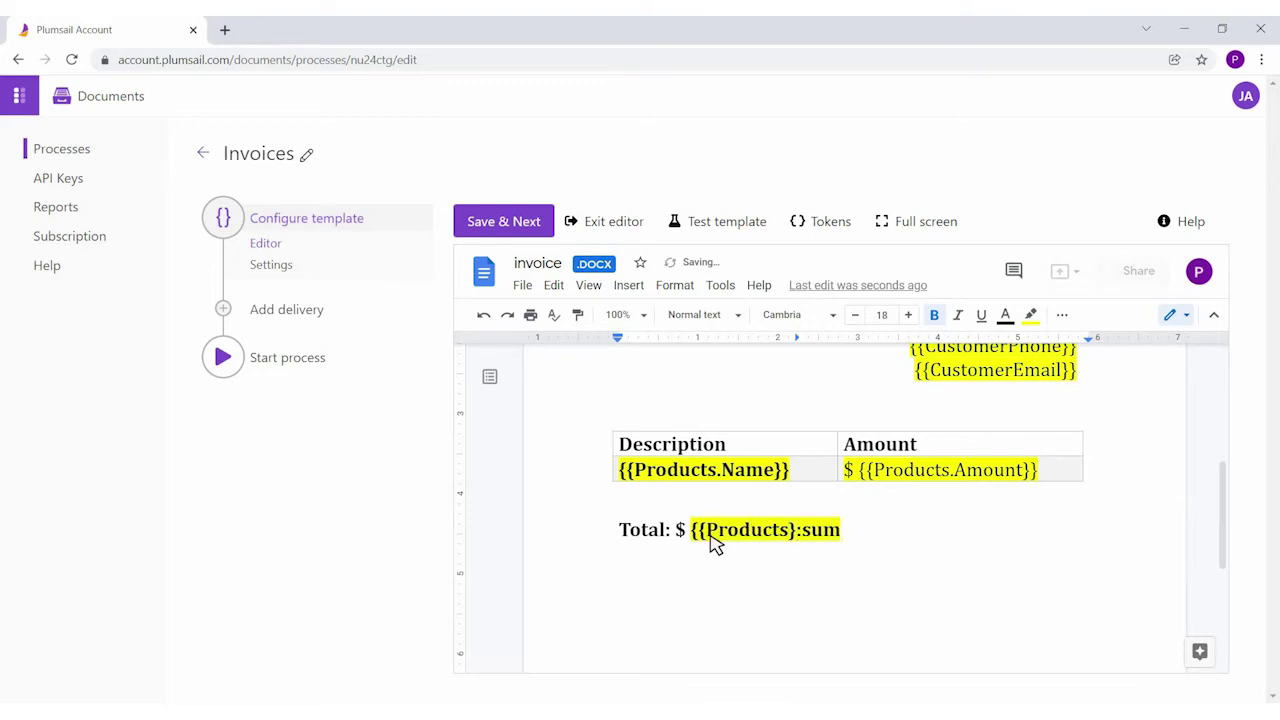
text((value.)
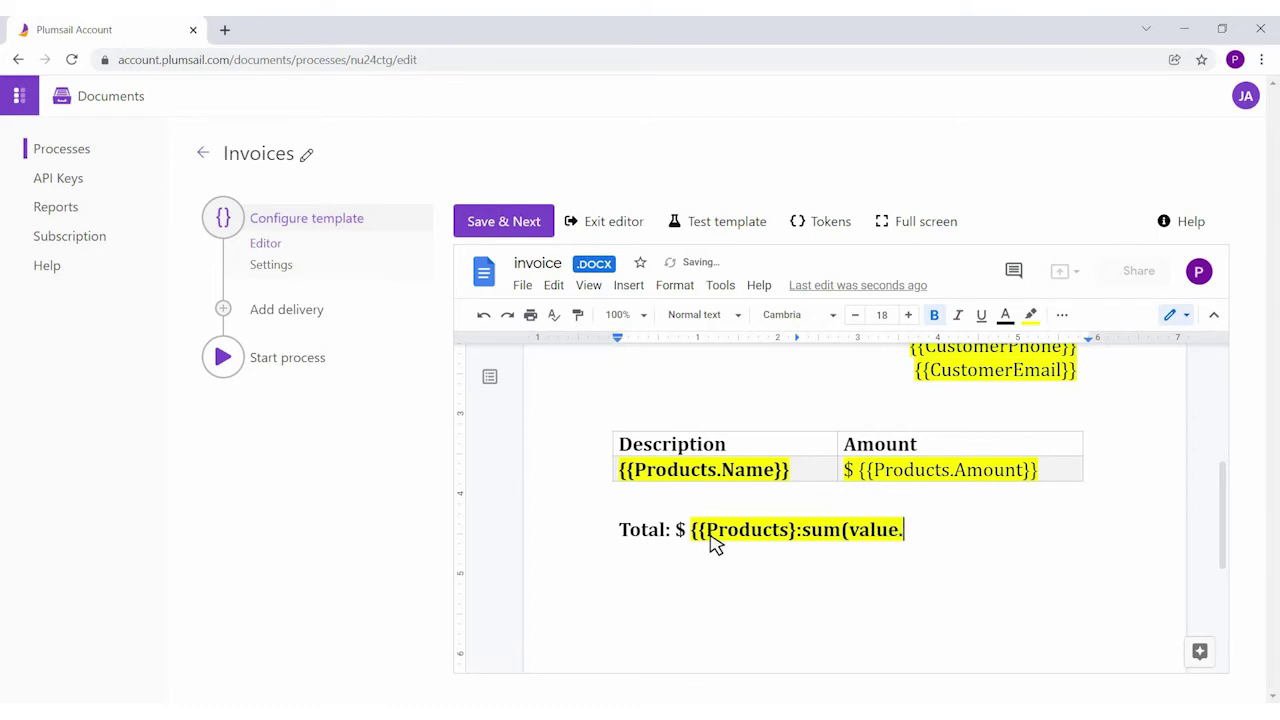
text(Amount)})
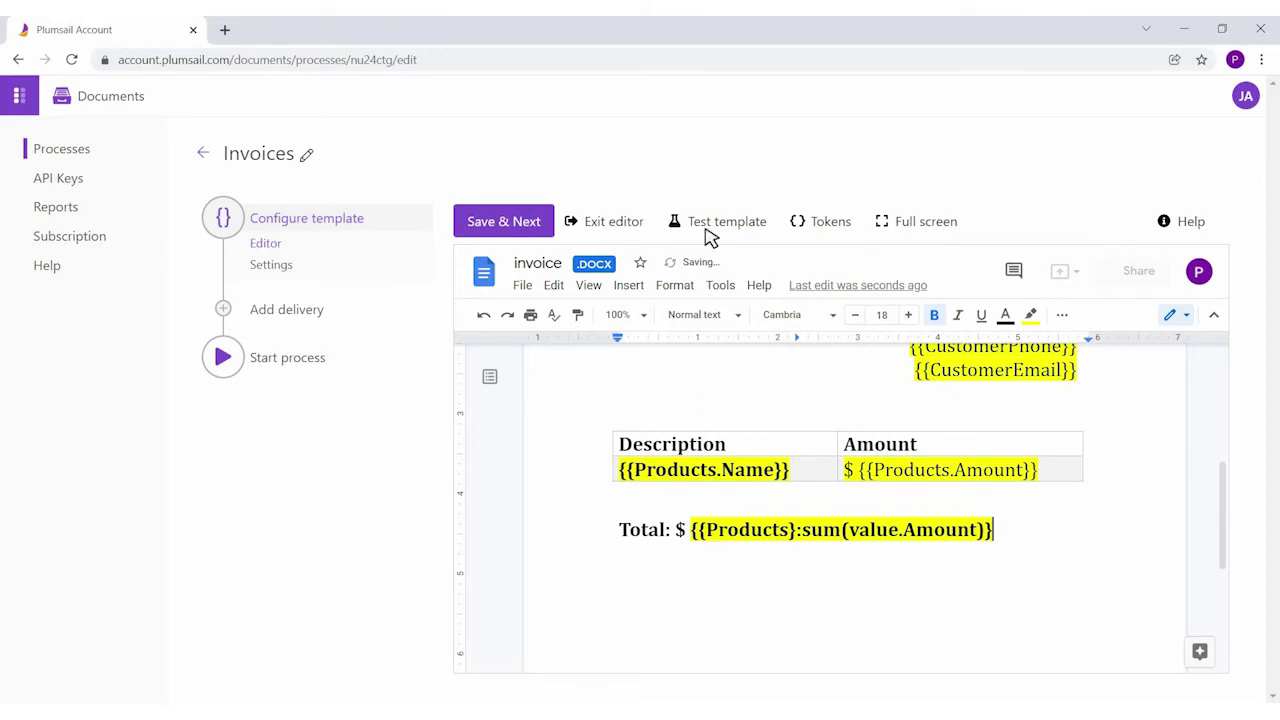
- Test the template by previewing the invoice document generated from the test form data, and close the preview
click(720, 222)
scroll(710, 237, down, 5)
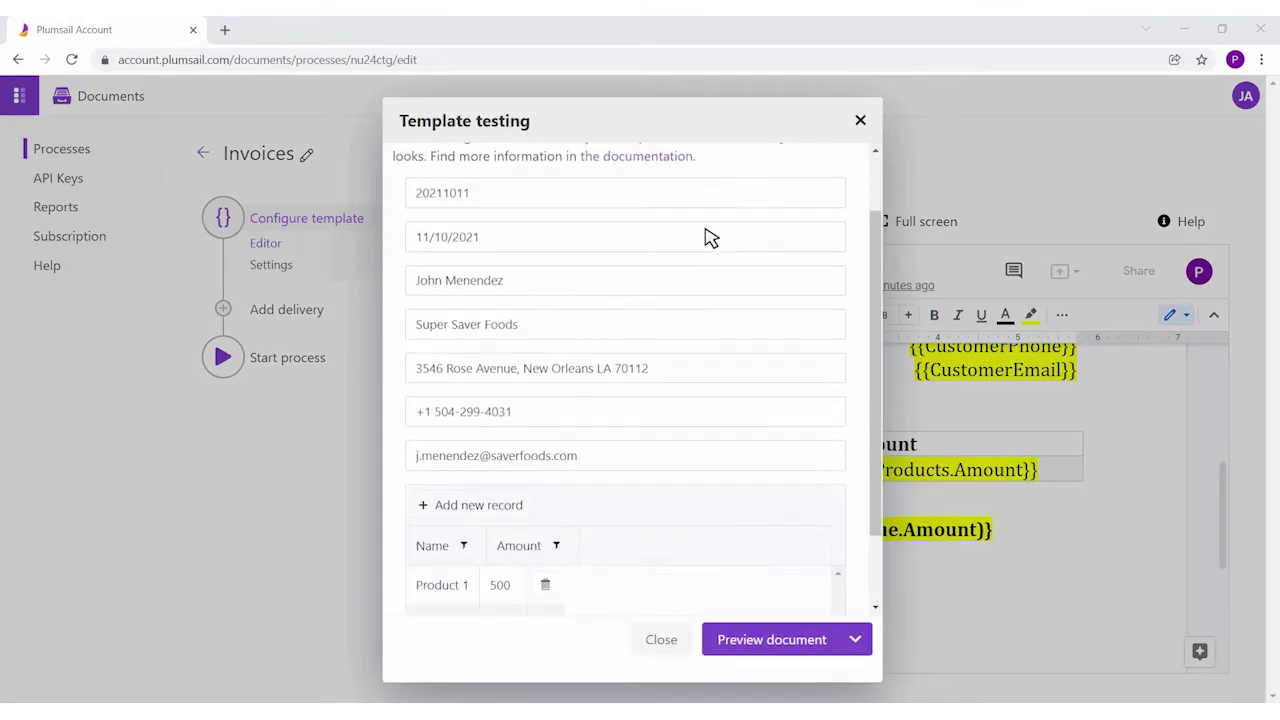
scroll(710, 237, up, 5)
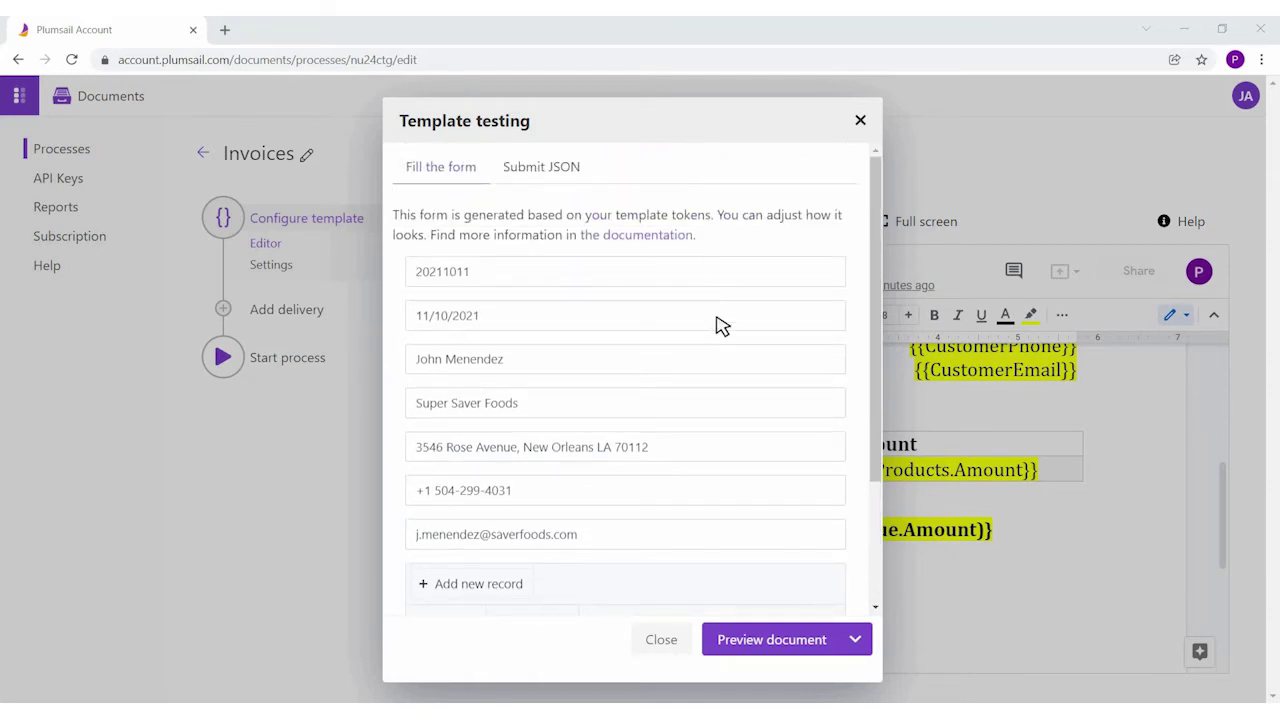
click(764, 655)
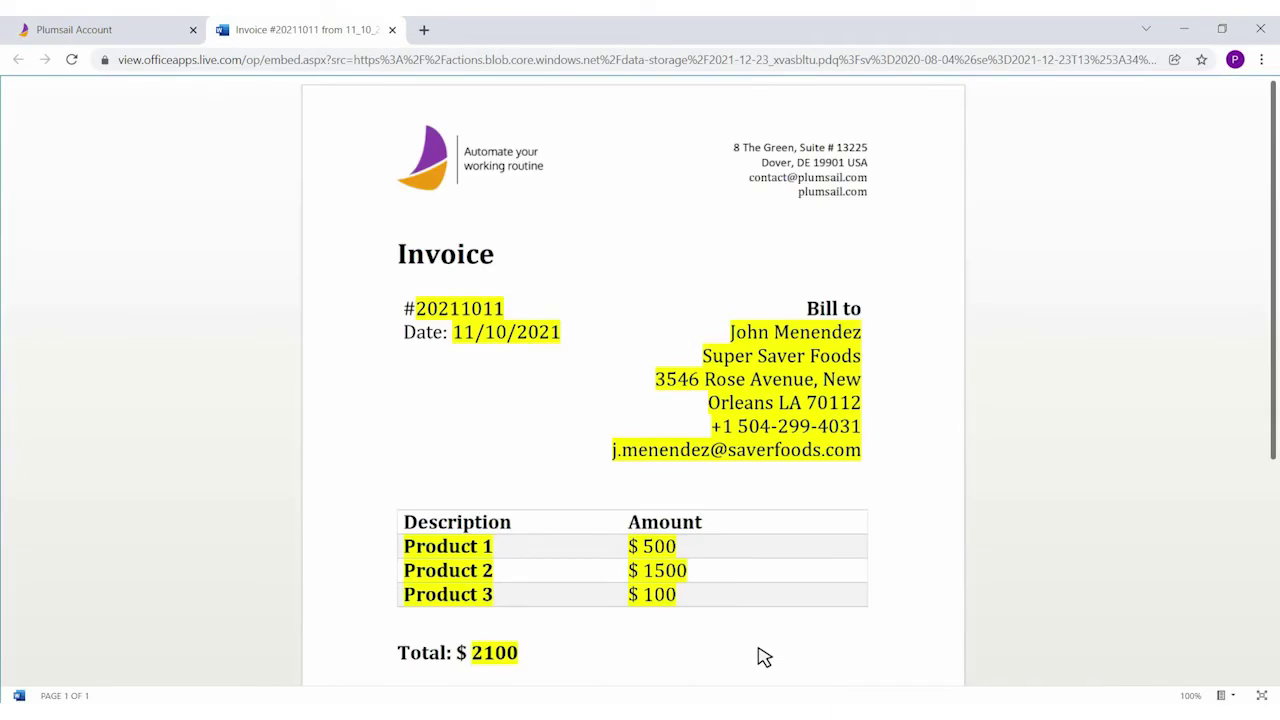
click(393, 30)
double_click(728, 446)
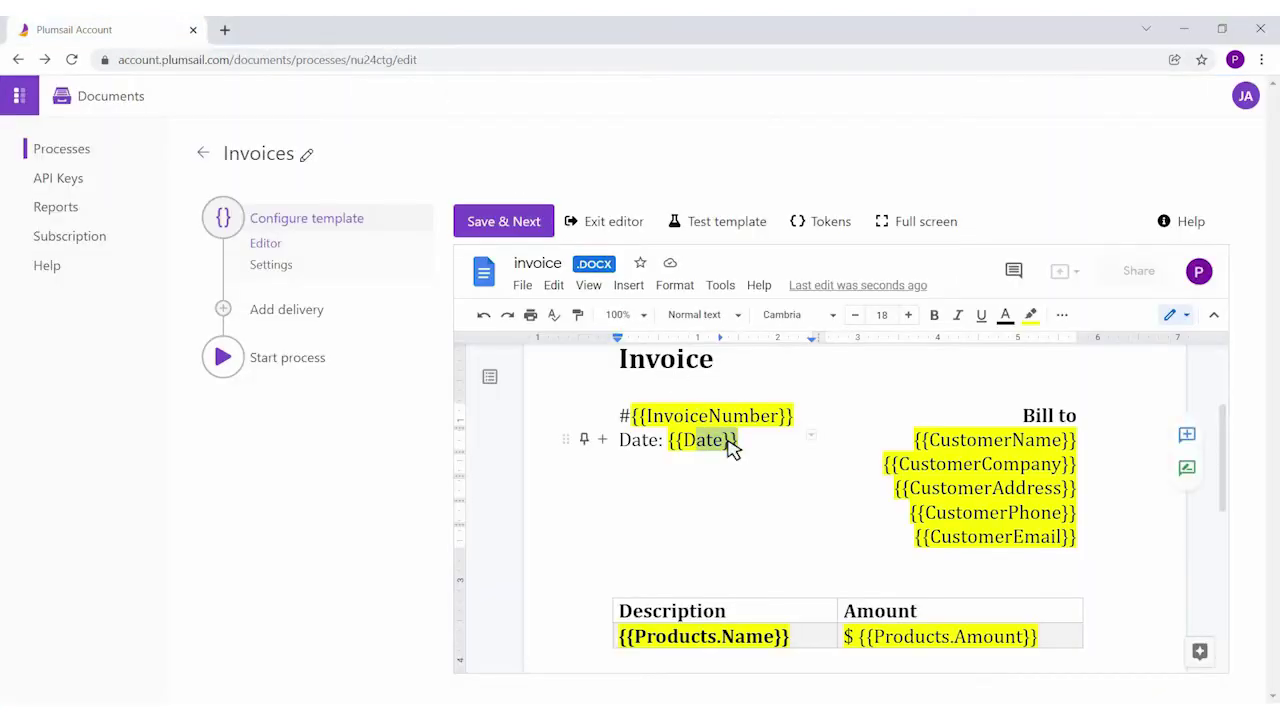
text(@date}:format)
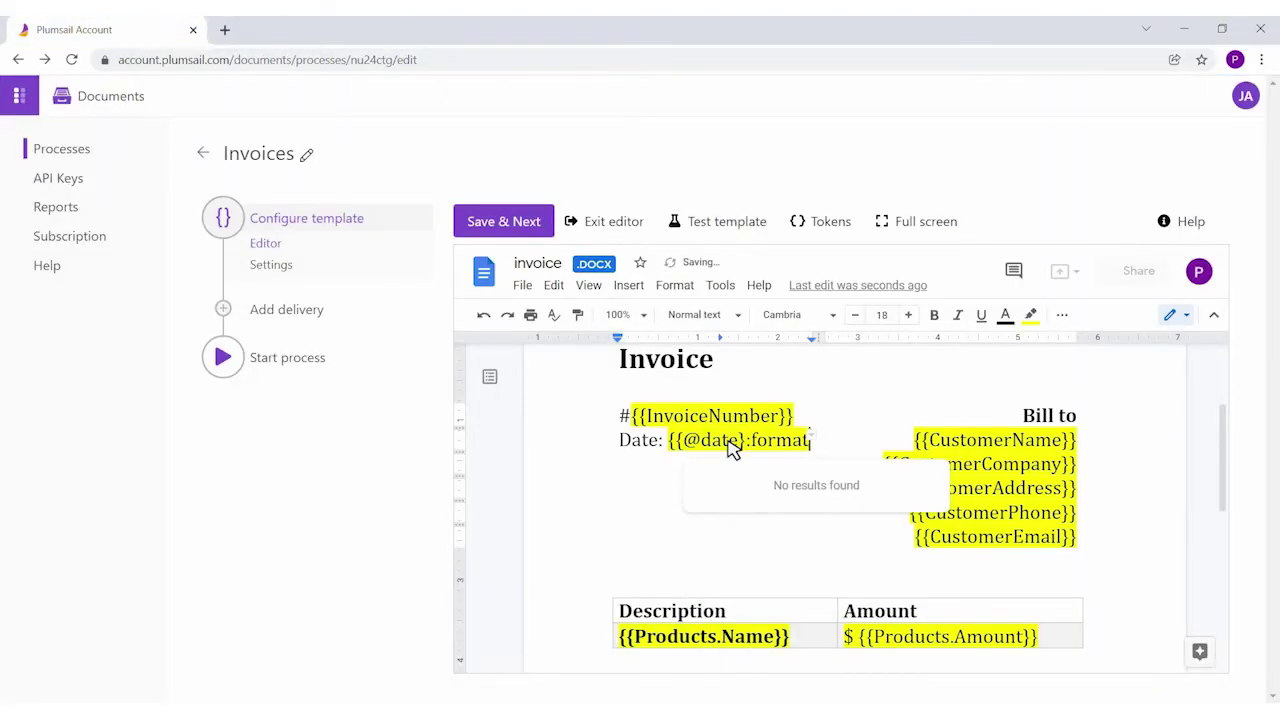
text((MM-)
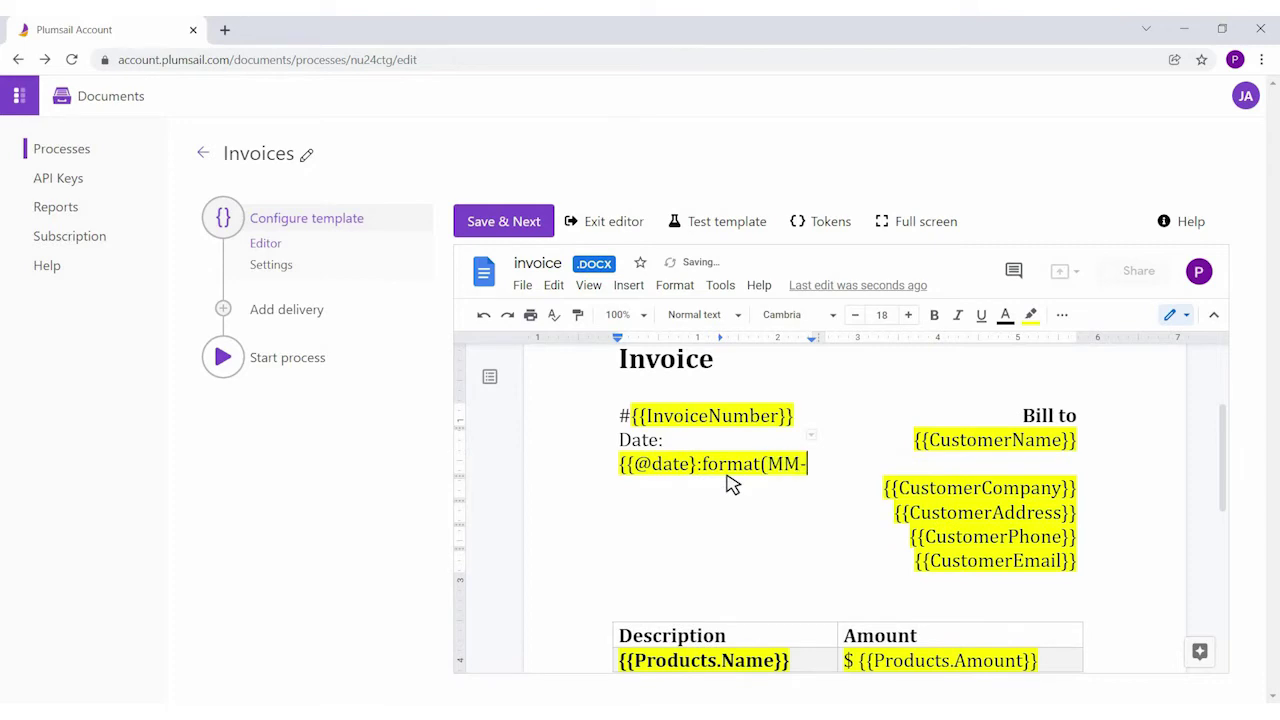
text(dd-yyyy)})
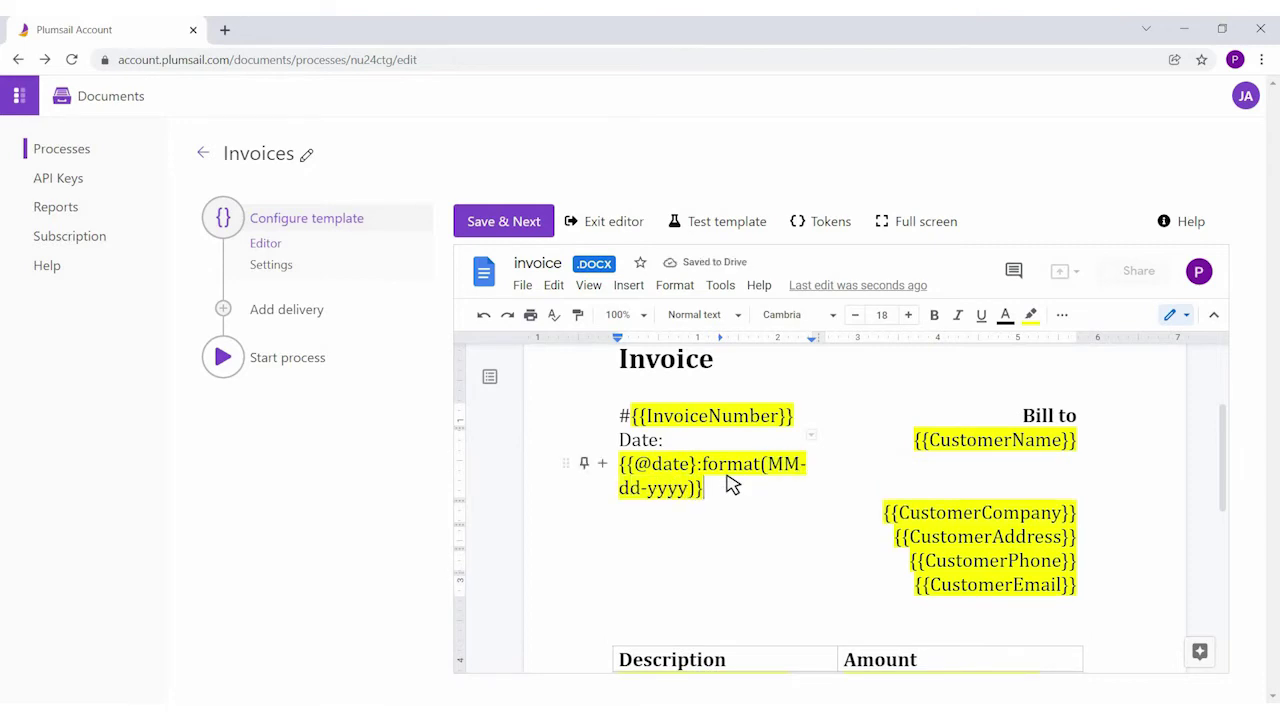
- Preview the test document again, examine the date format on the invoice's Date line, and close the preview
click(728, 226)
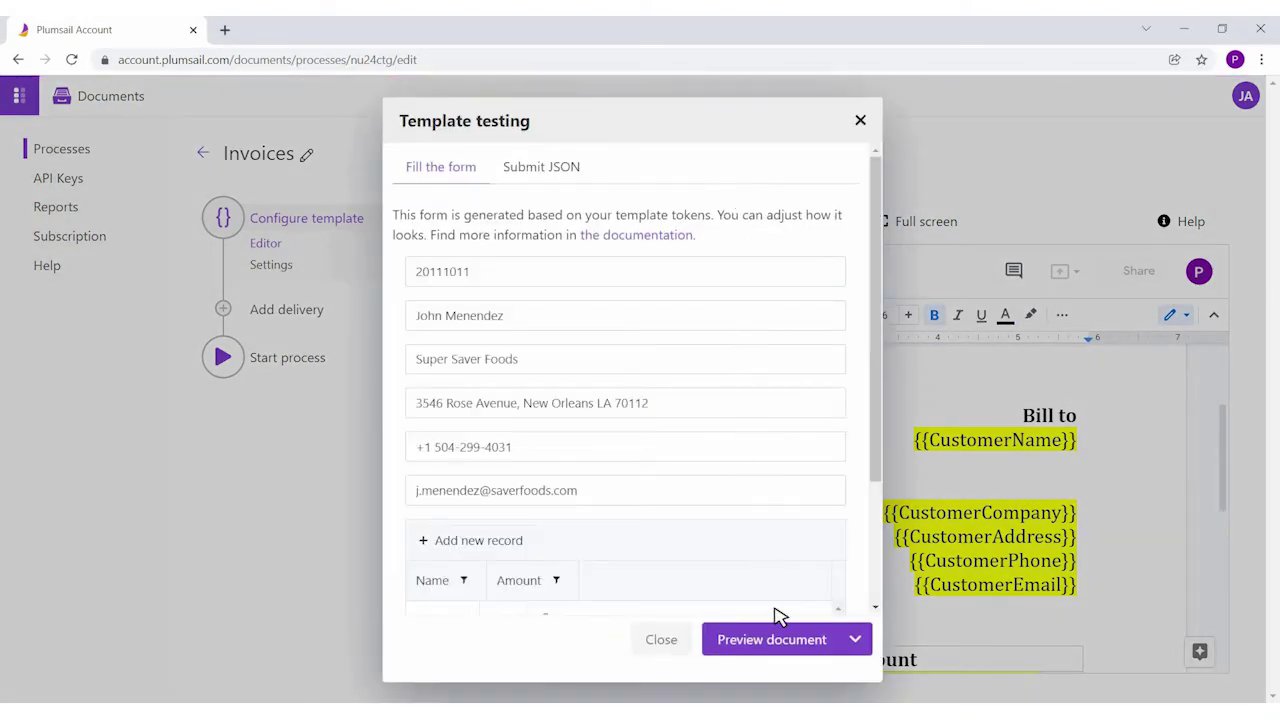
click(772, 640)
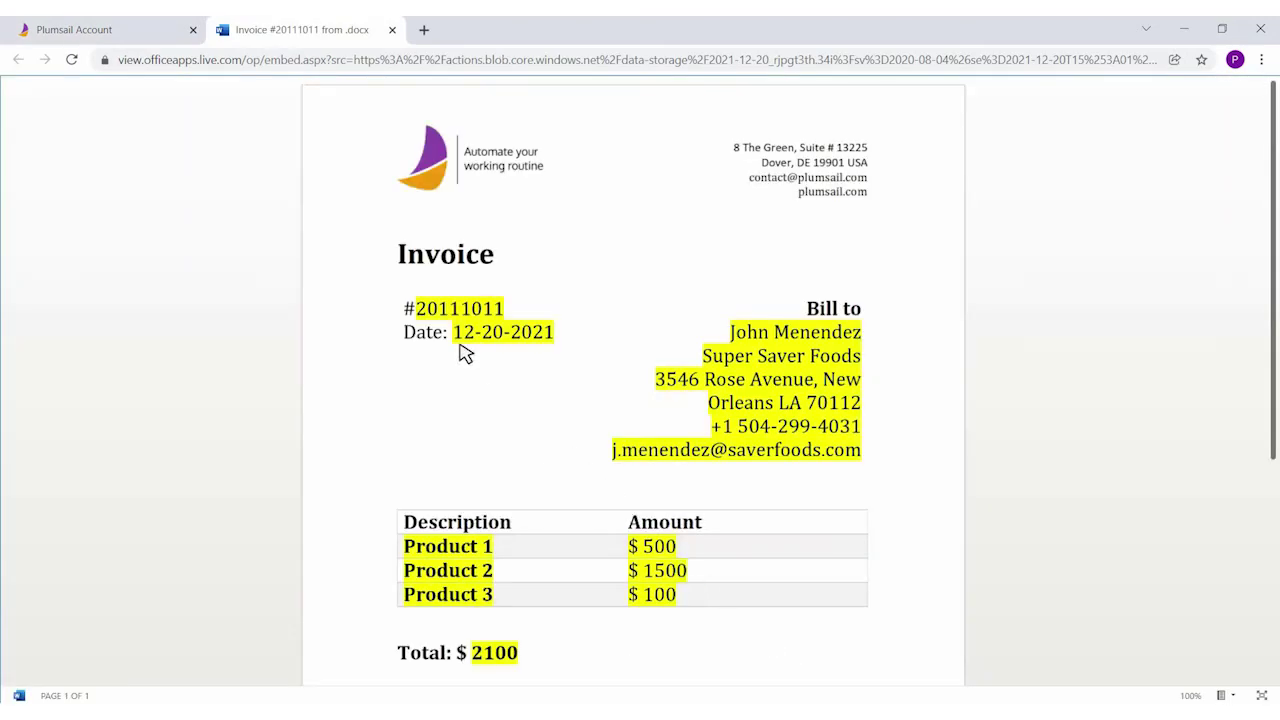
drag(463, 352, 558, 353)
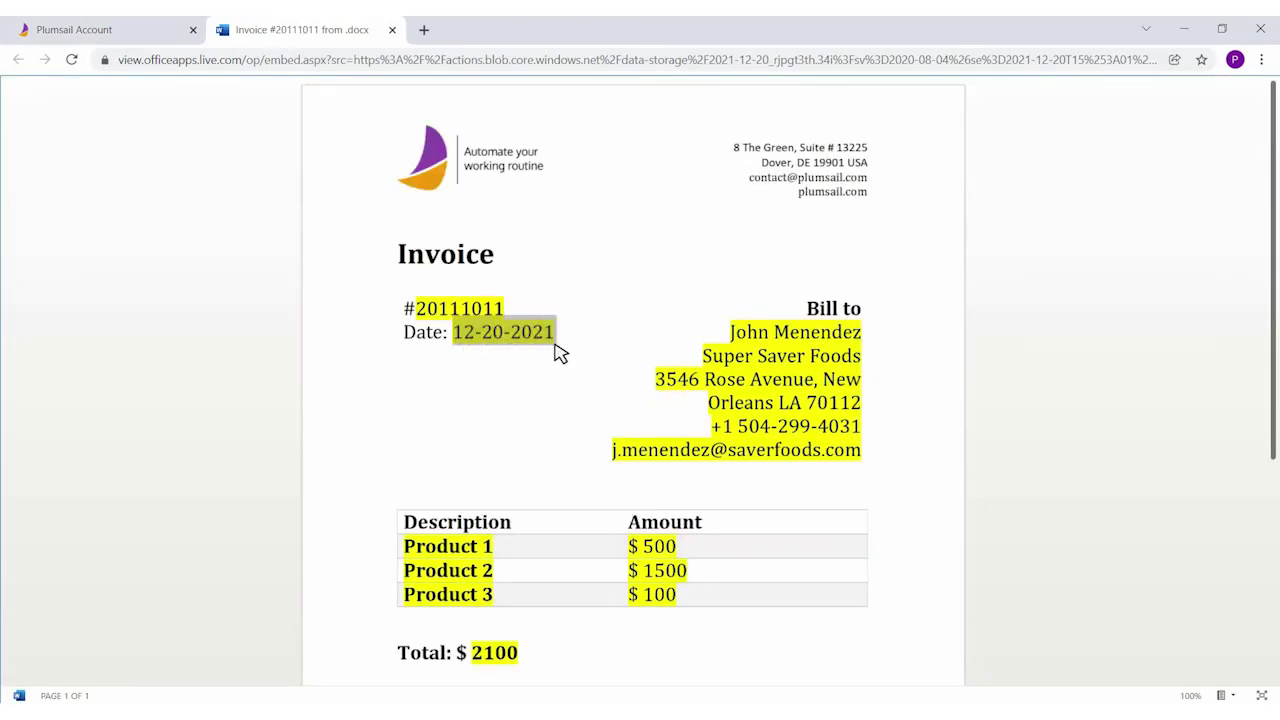
click(557, 352)
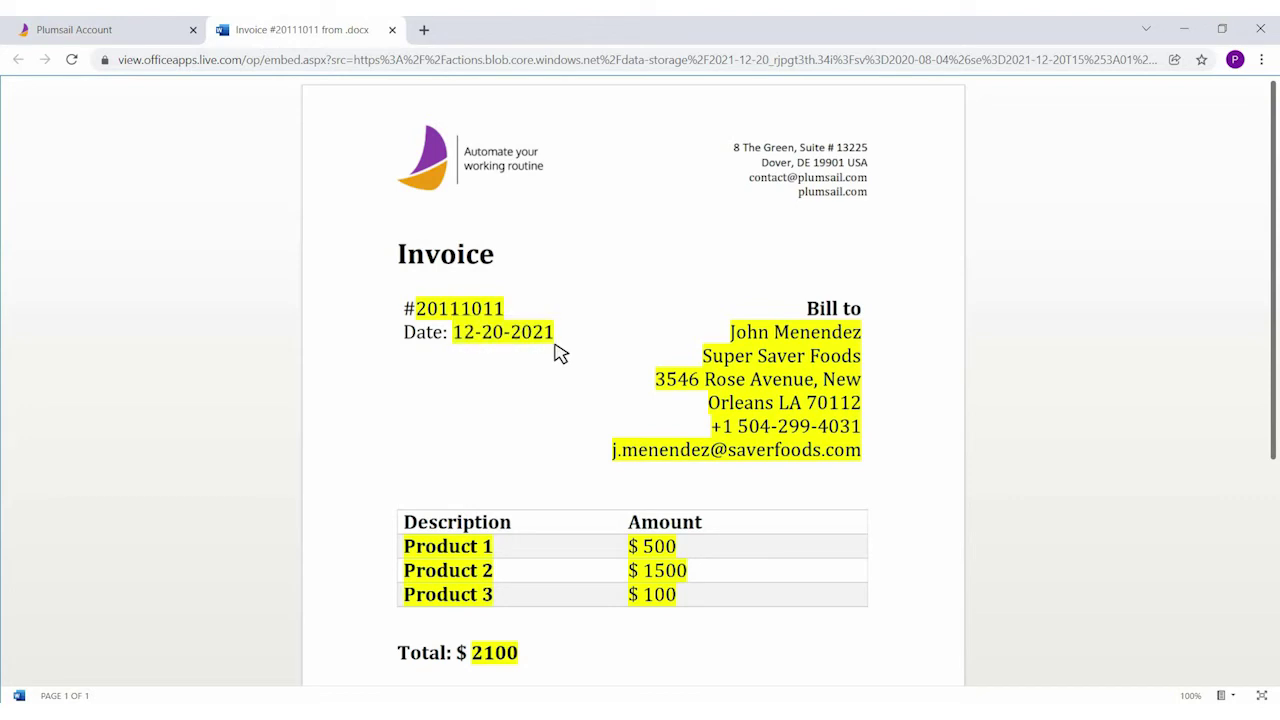
click(393, 31)
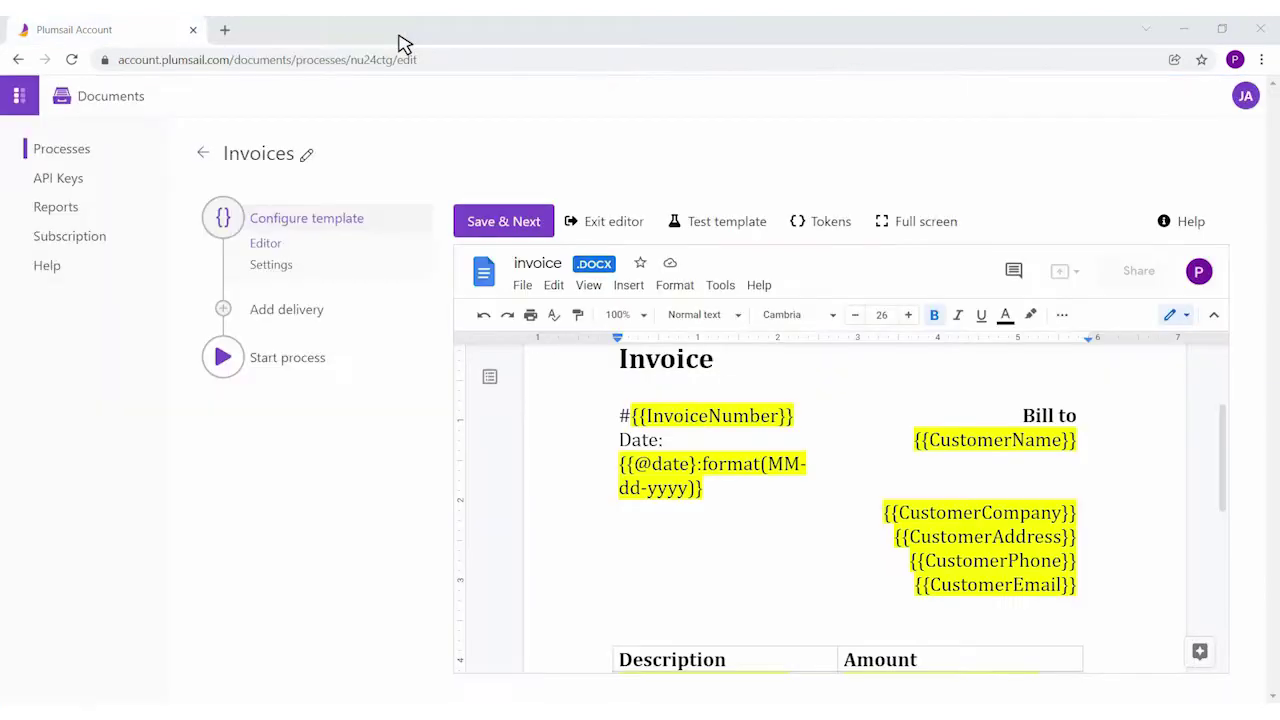
- Save the edited template and switch its template mode from Testing to Active
click(488, 236)
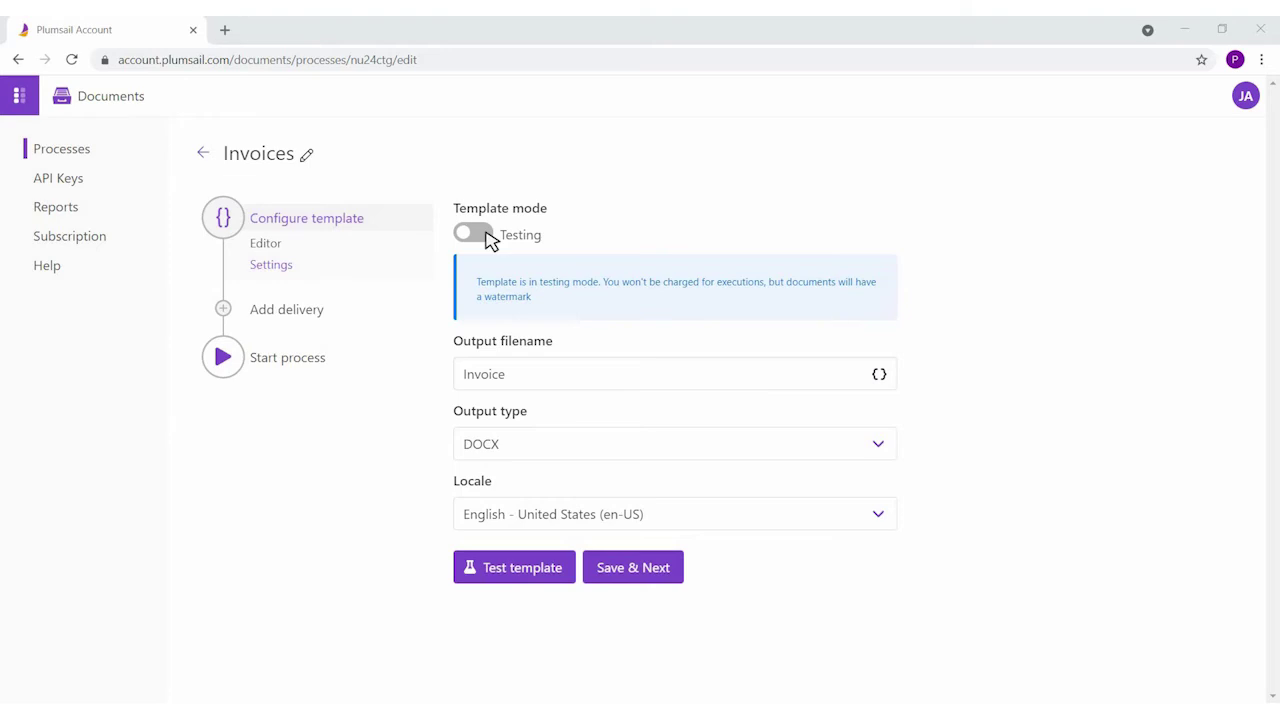
click(476, 234)
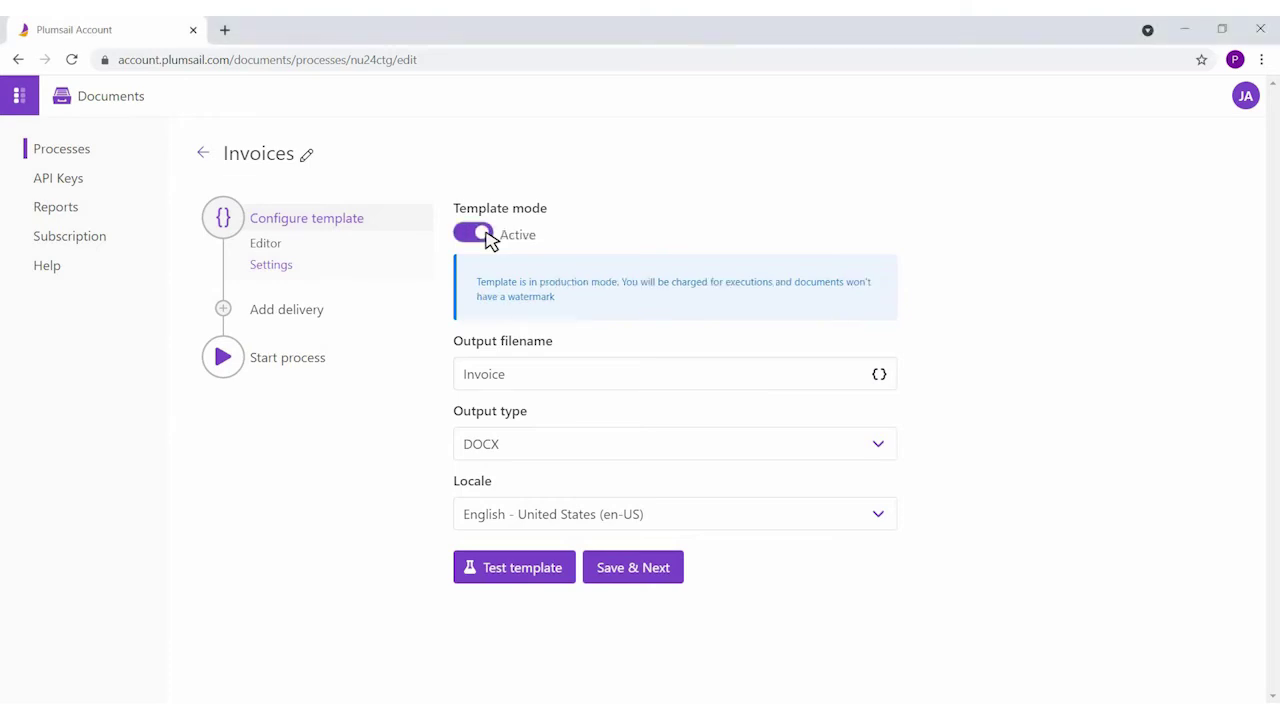
- Set the output filename to Invoice #{{InvoiceNumber}} from {{InvoiceDate}}, using the template's tokens
click(518, 393)
text(#)
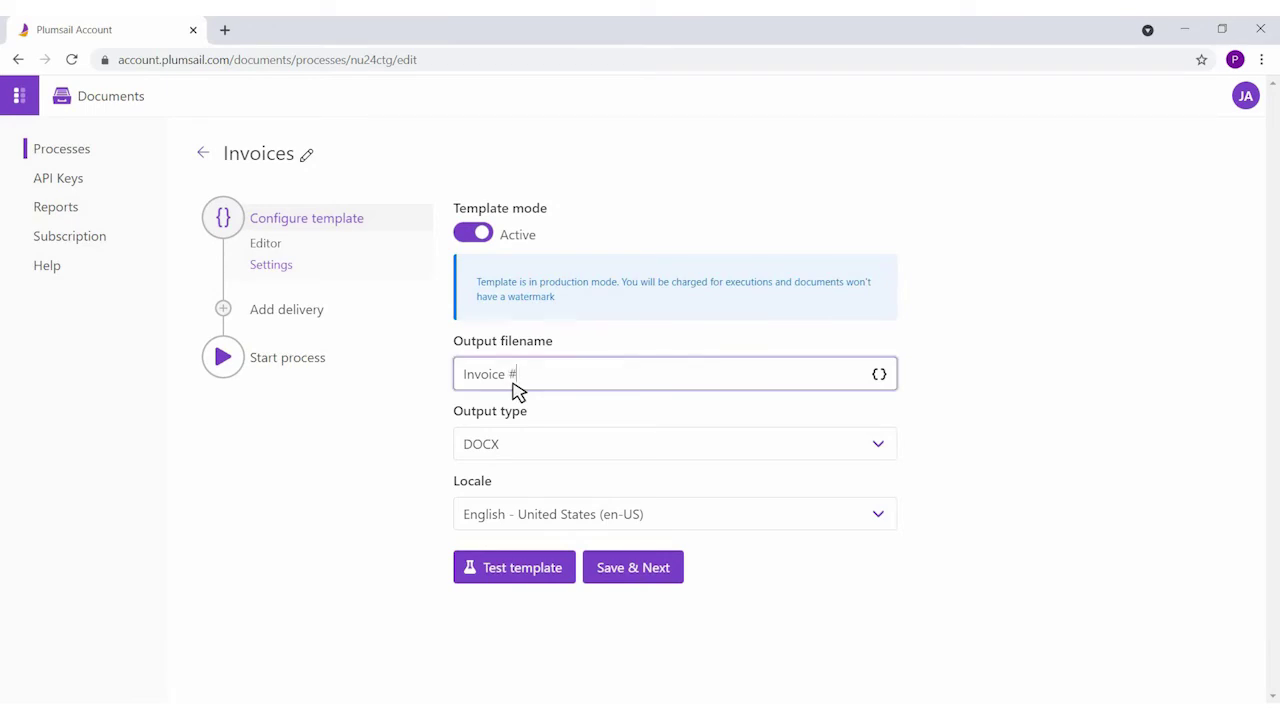
click(879, 376)
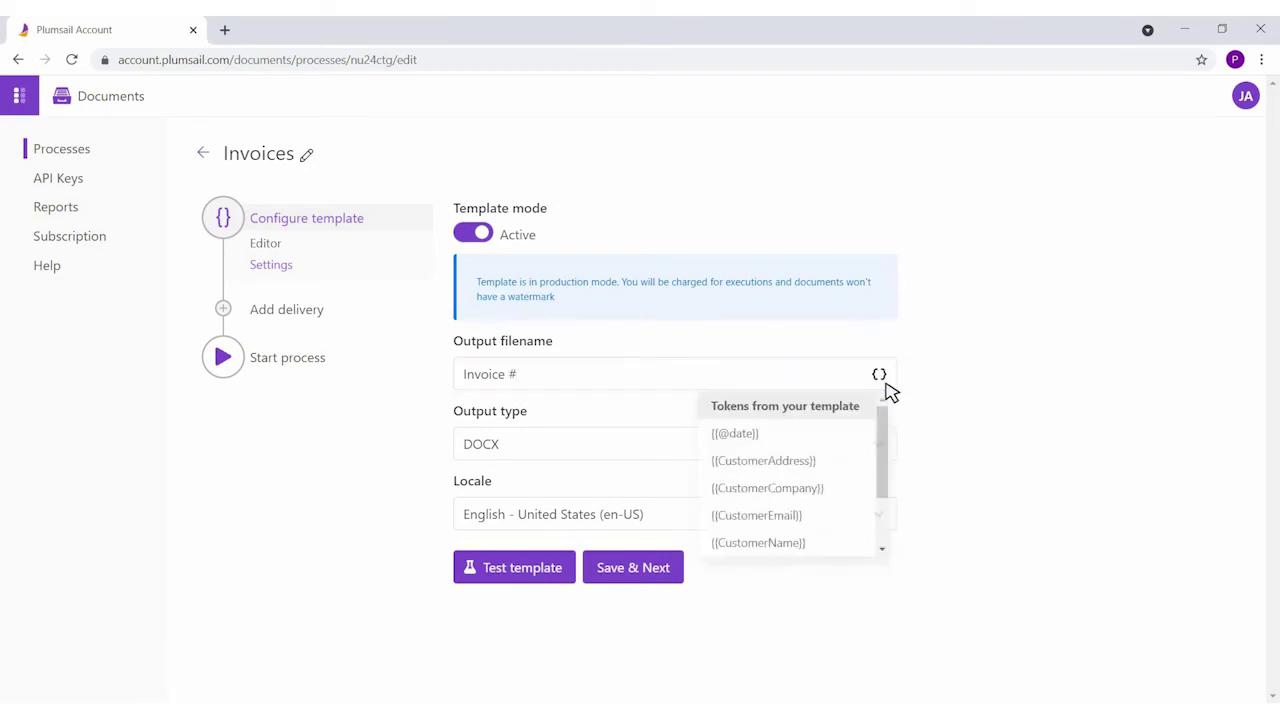
drag(890, 450, 877, 506)
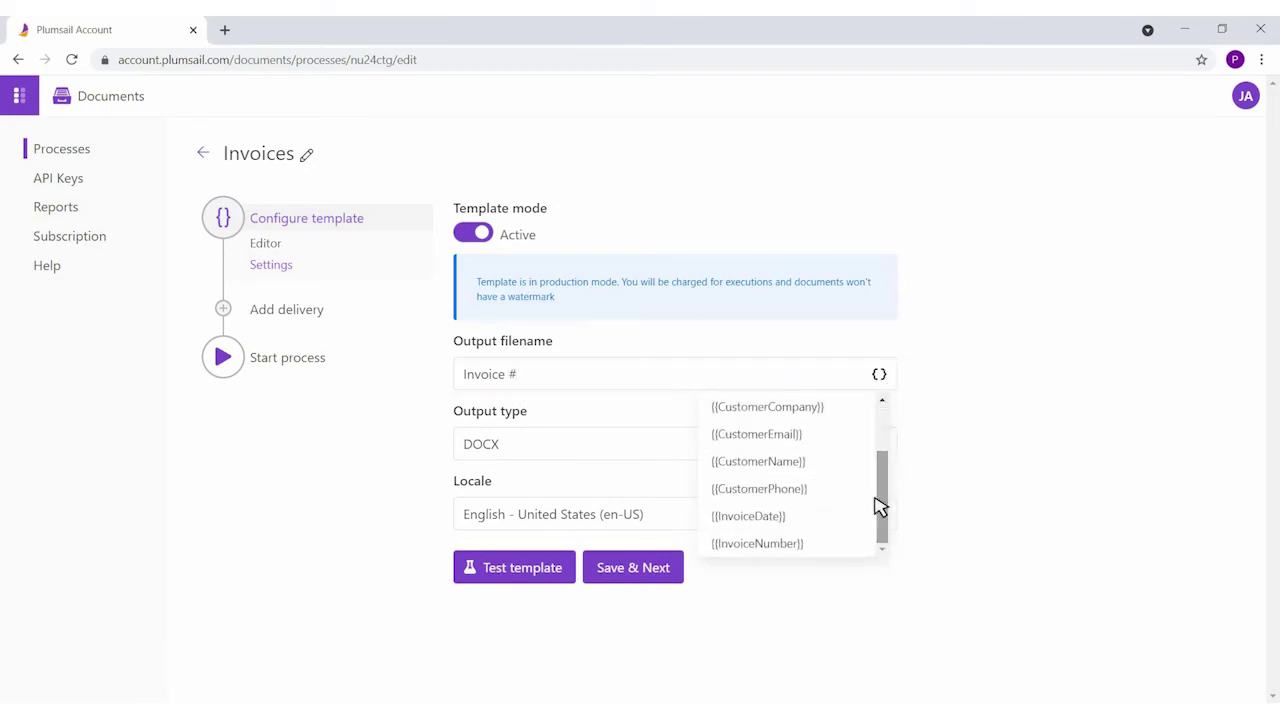
click(812, 547)
click(633, 388)
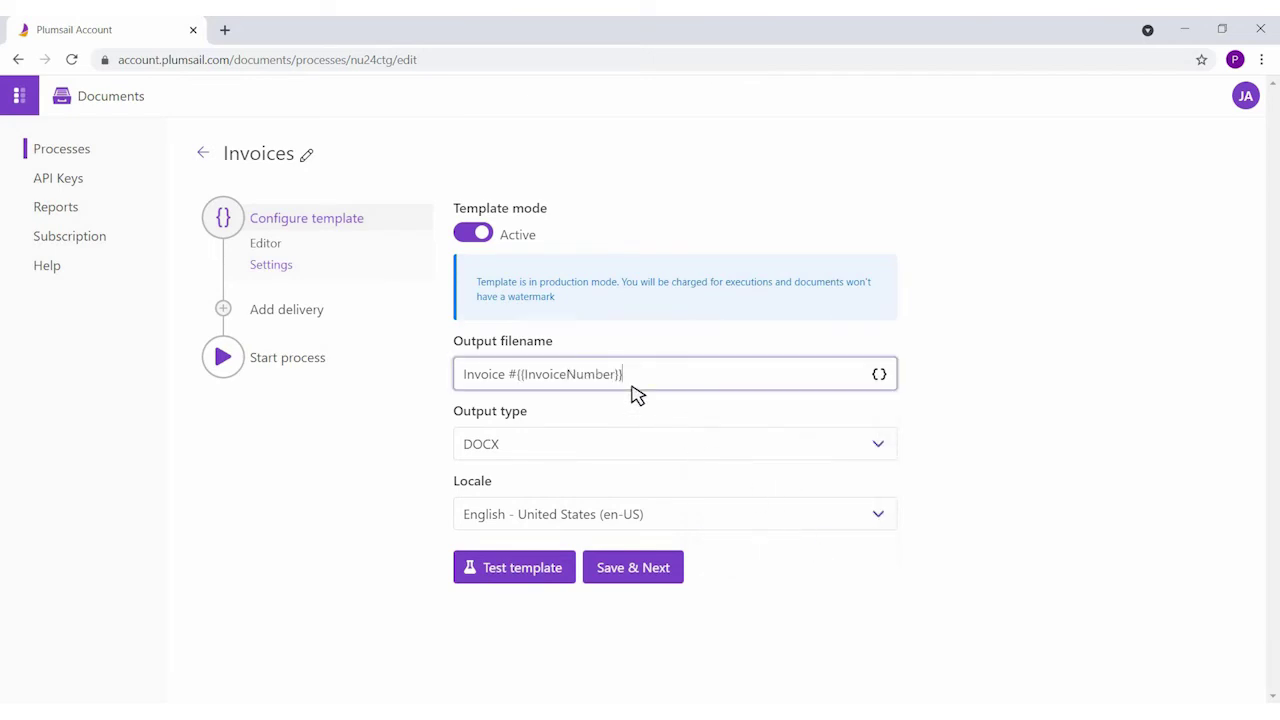
text(from)
click(879, 374)
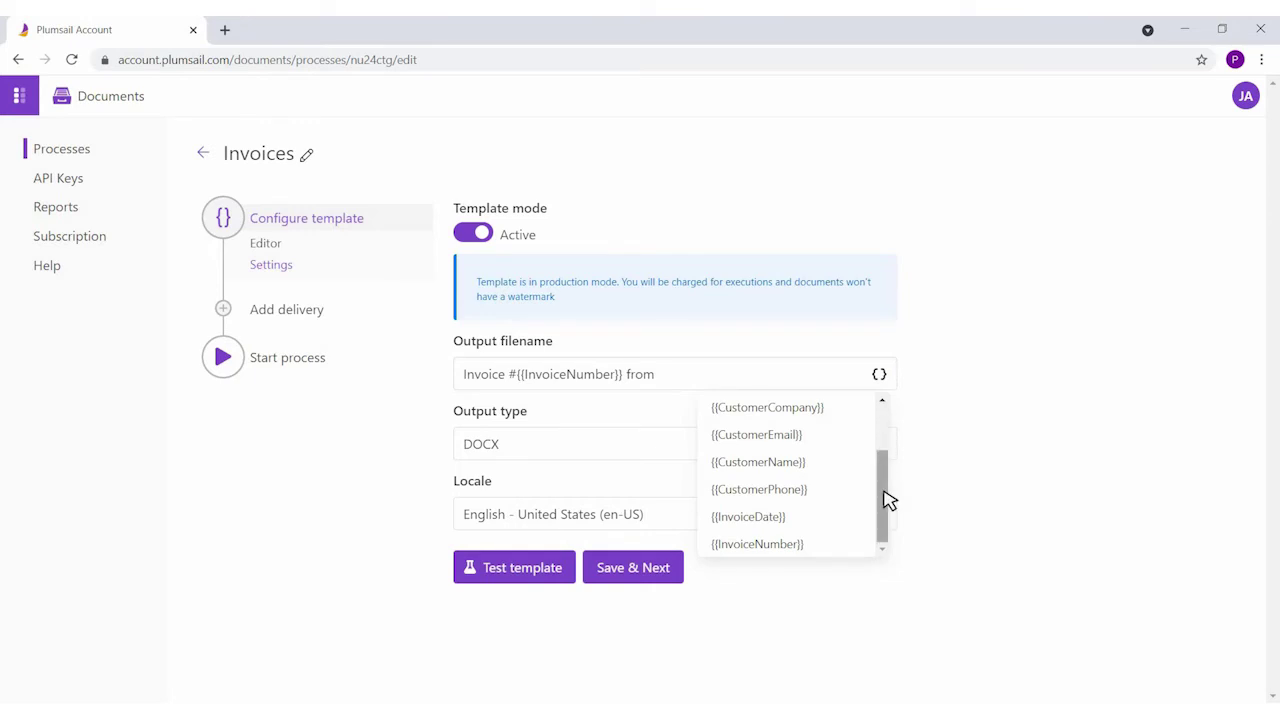
click(808, 519)
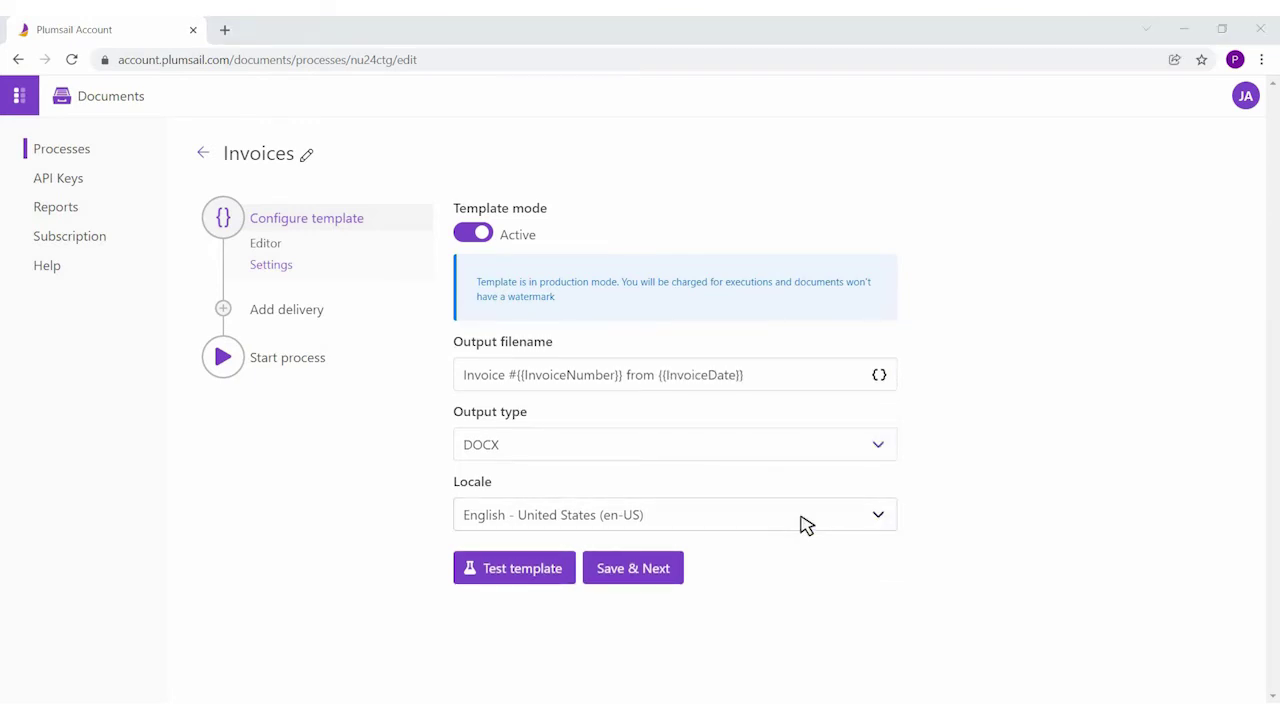
- Set the output type to PDF and save the template settings to proceed to delivery
click(880, 524)
click(881, 525)
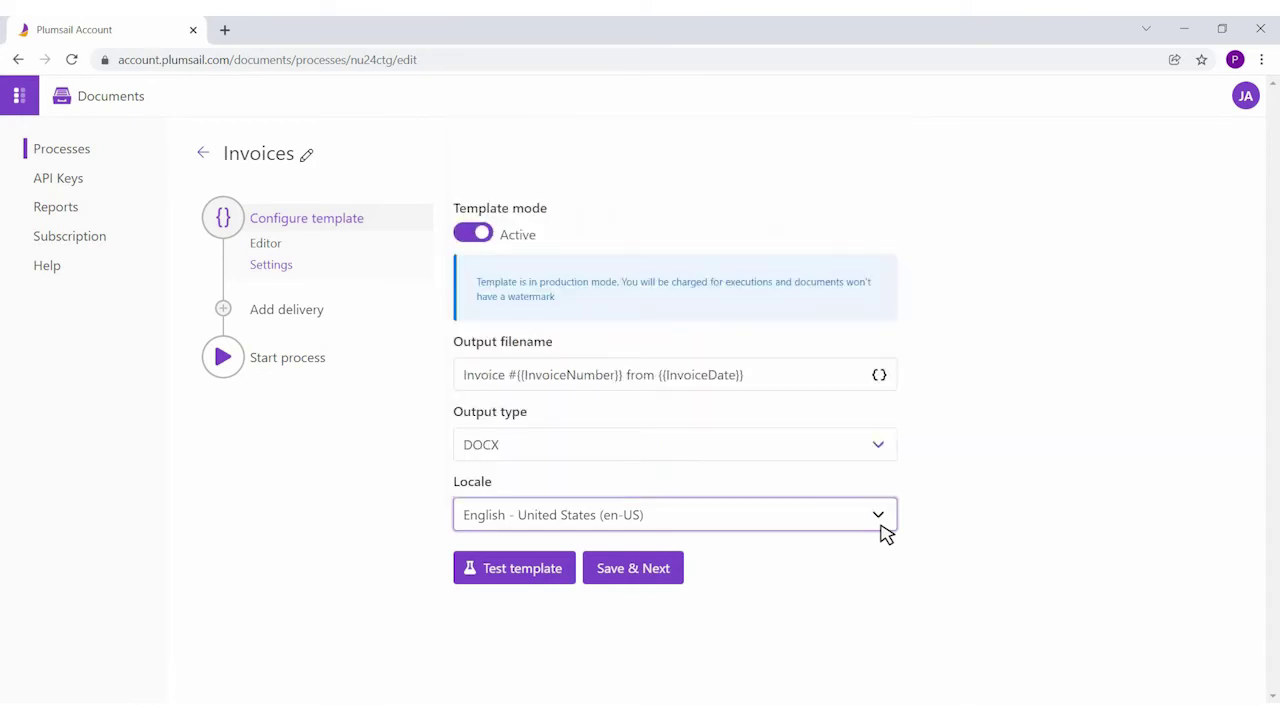
click(880, 450)
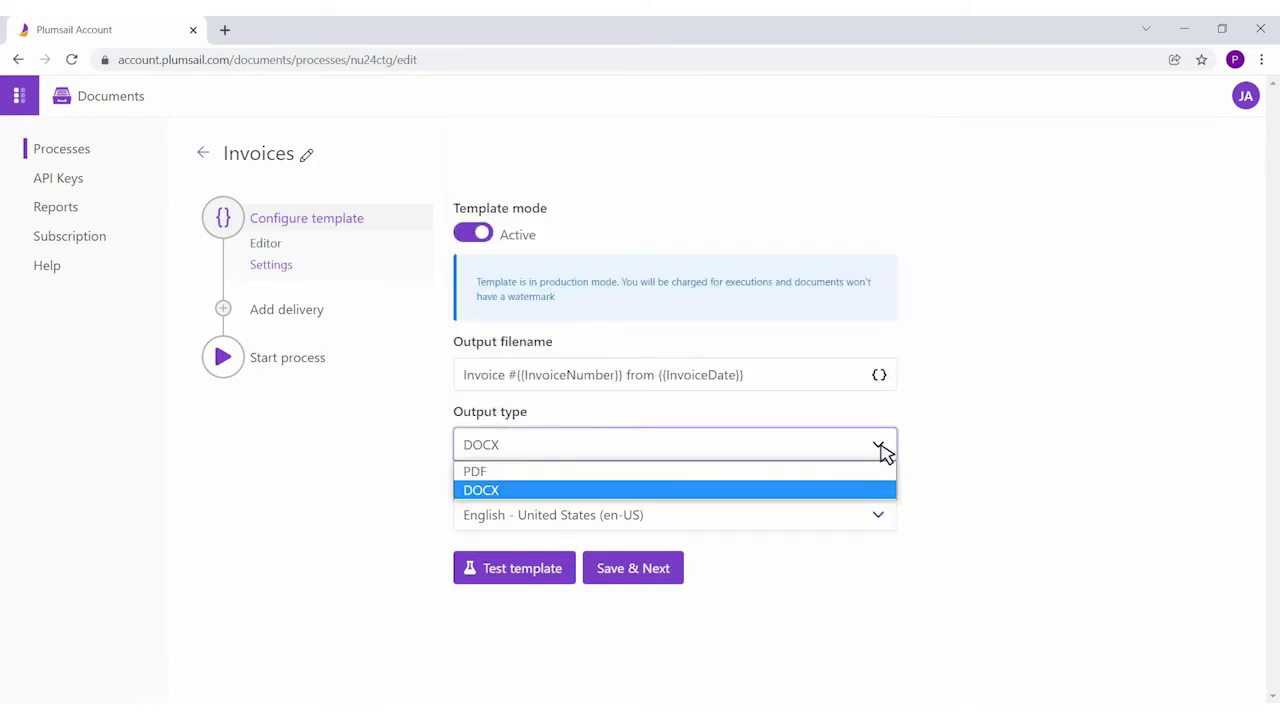
click(713, 474)
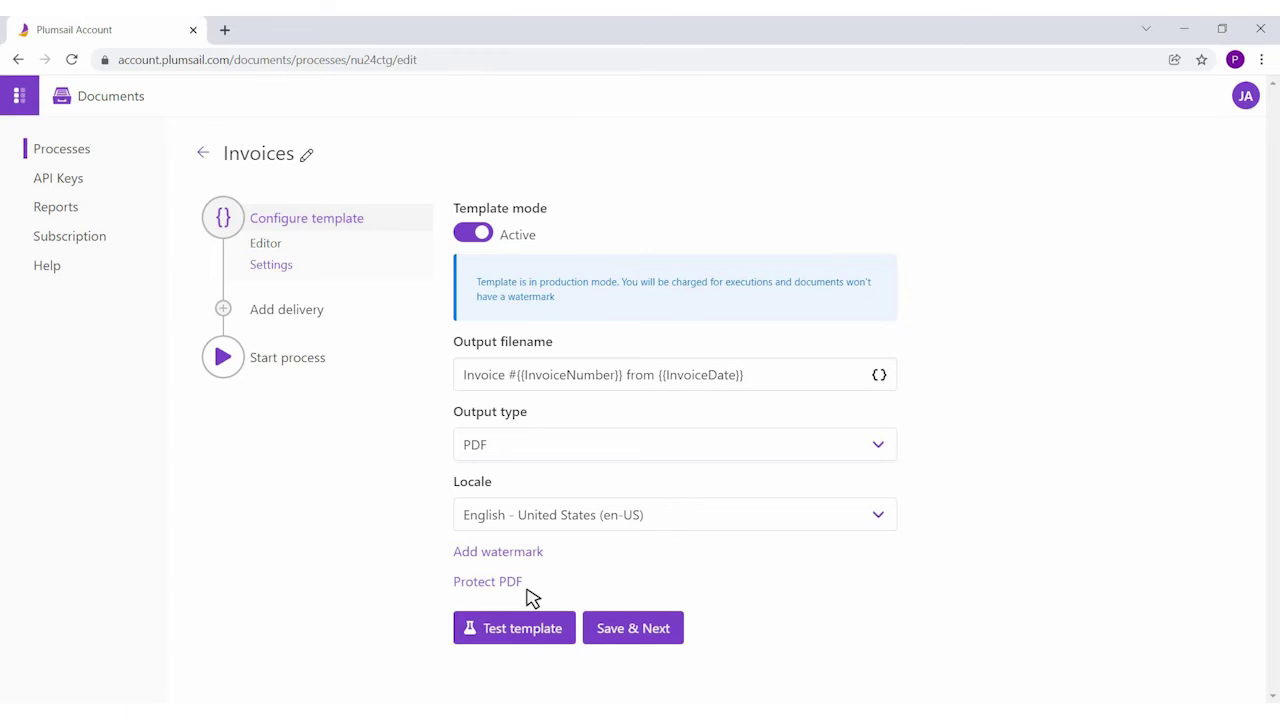
click(657, 638)
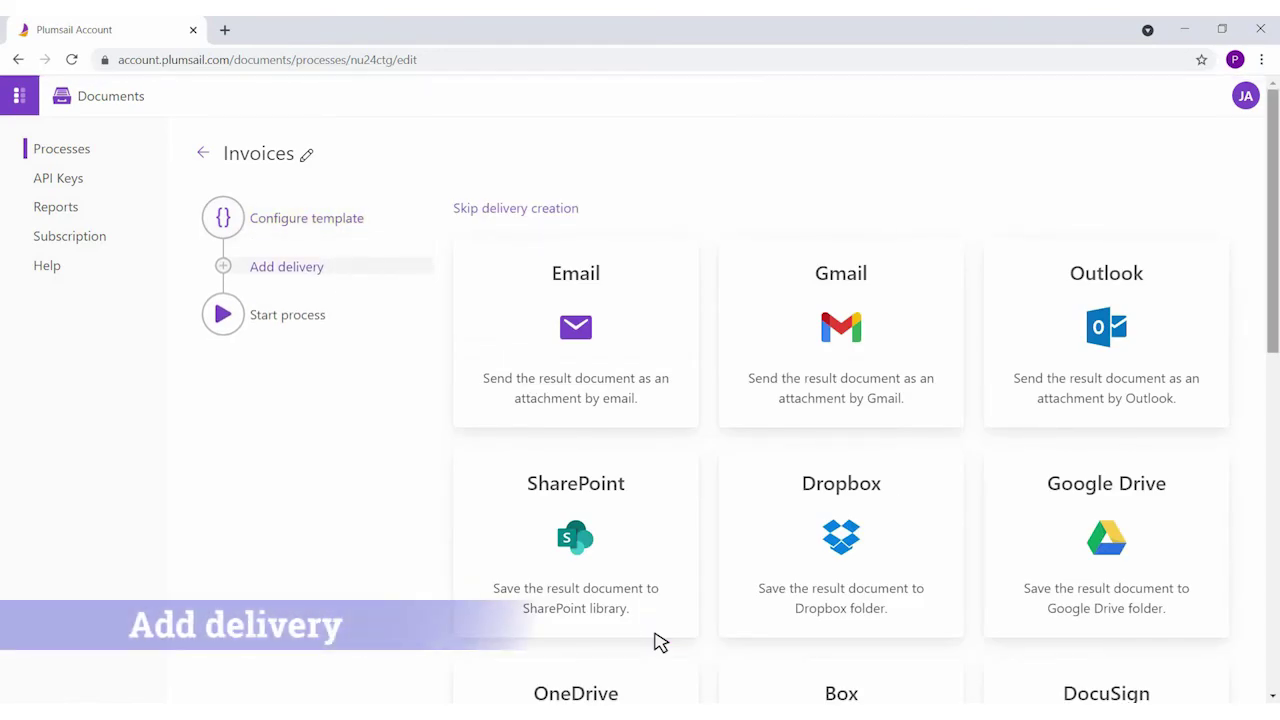
- Review the available delivery options, choose Outlook for the delivery, and sign in to the Microsoft account with the account password
scroll(660, 641, down, 2)
scroll(660, 641, down, 3)
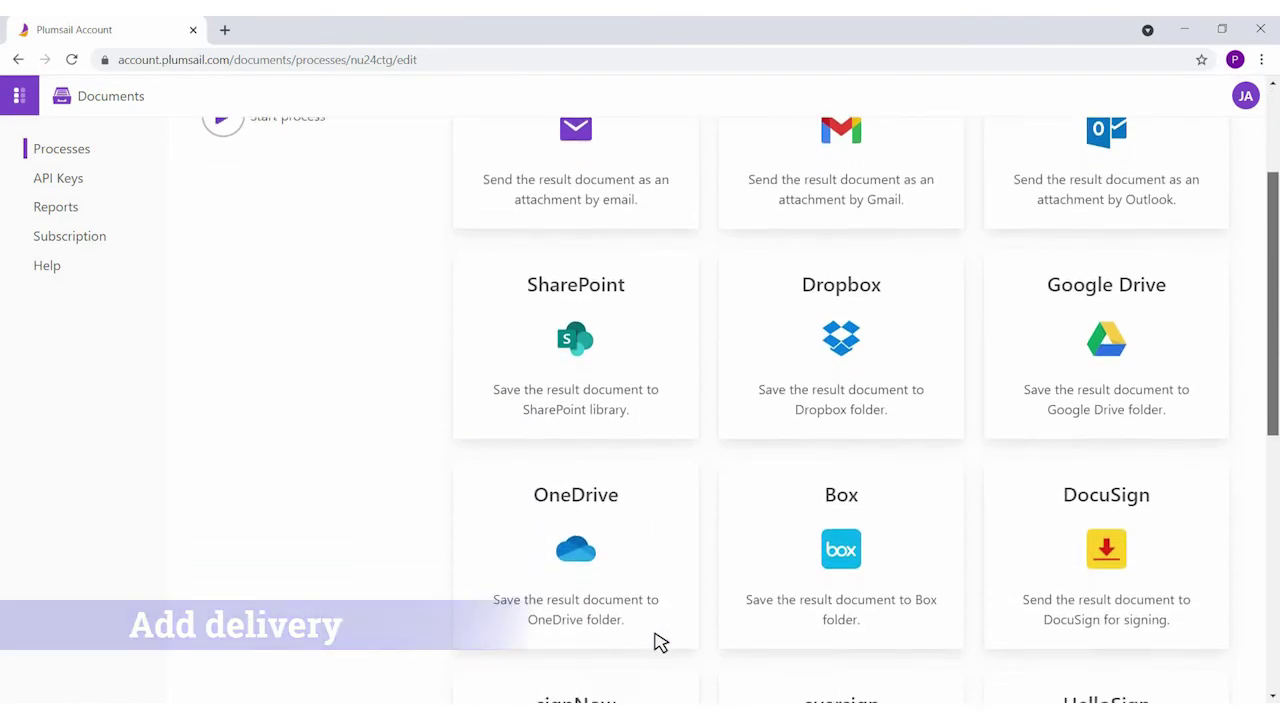
scroll(660, 641, down, 3)
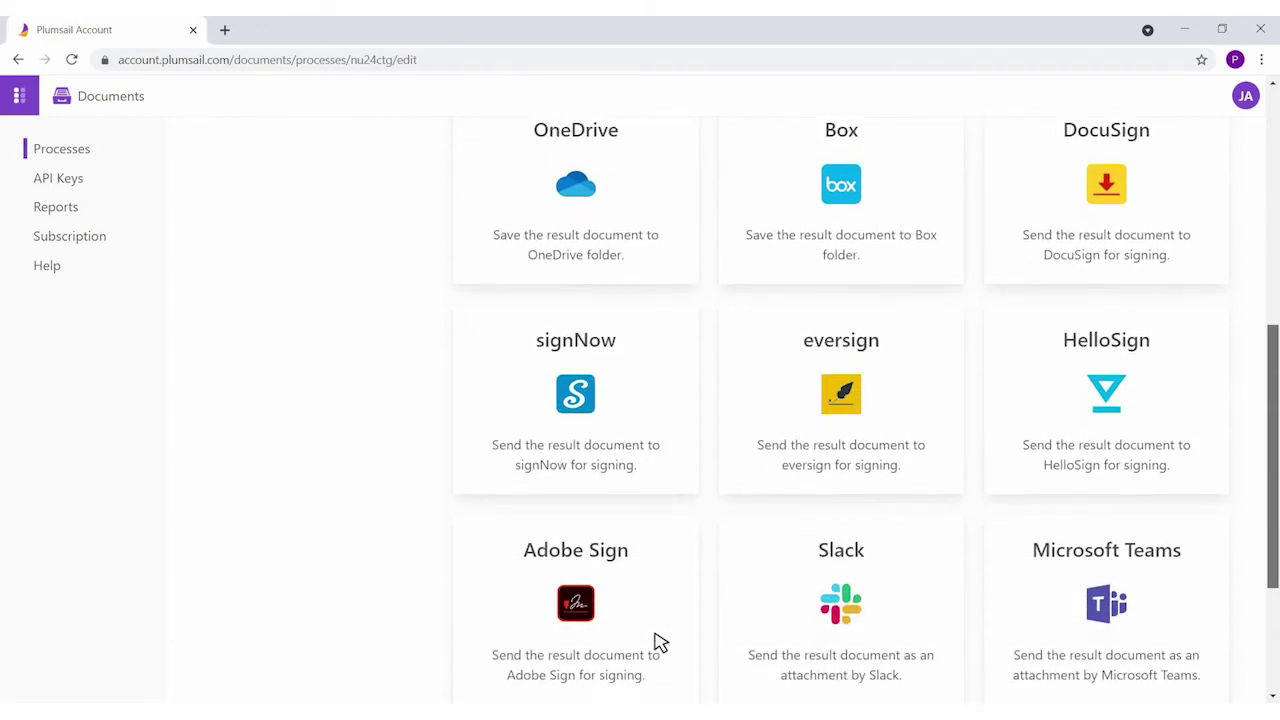
scroll(660, 641, up, 5)
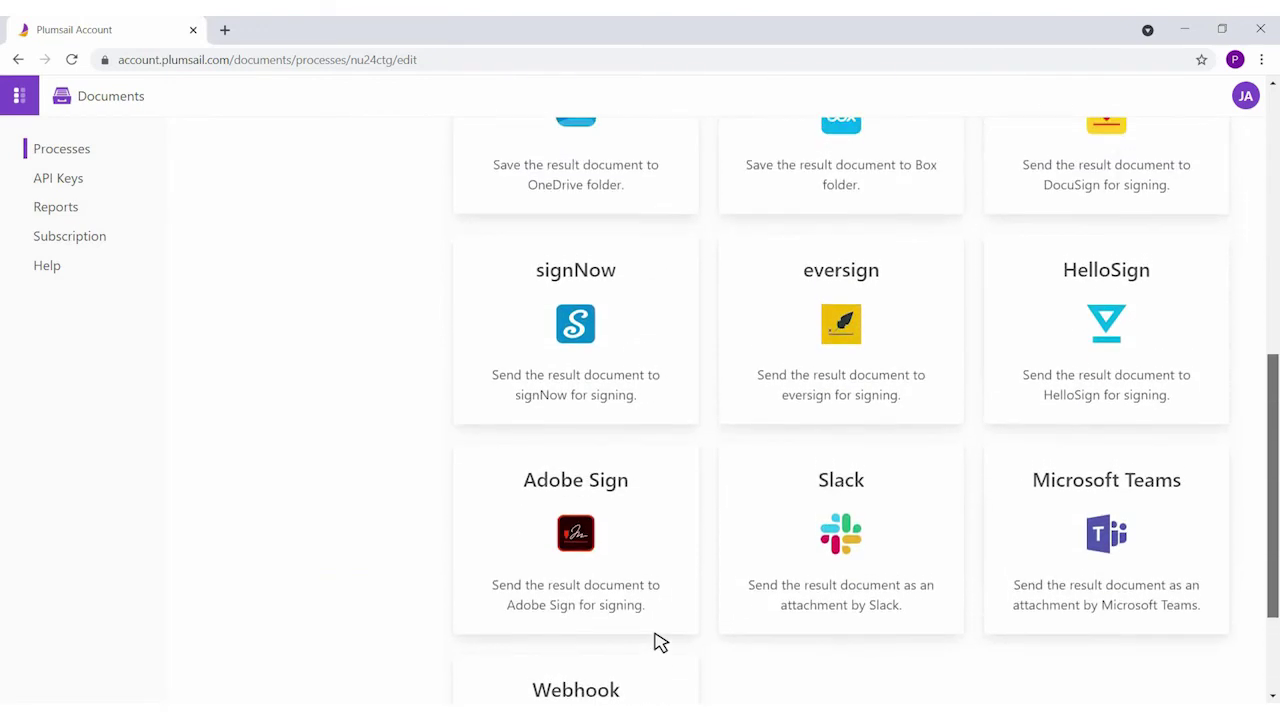
scroll(658, 640, up, 3)
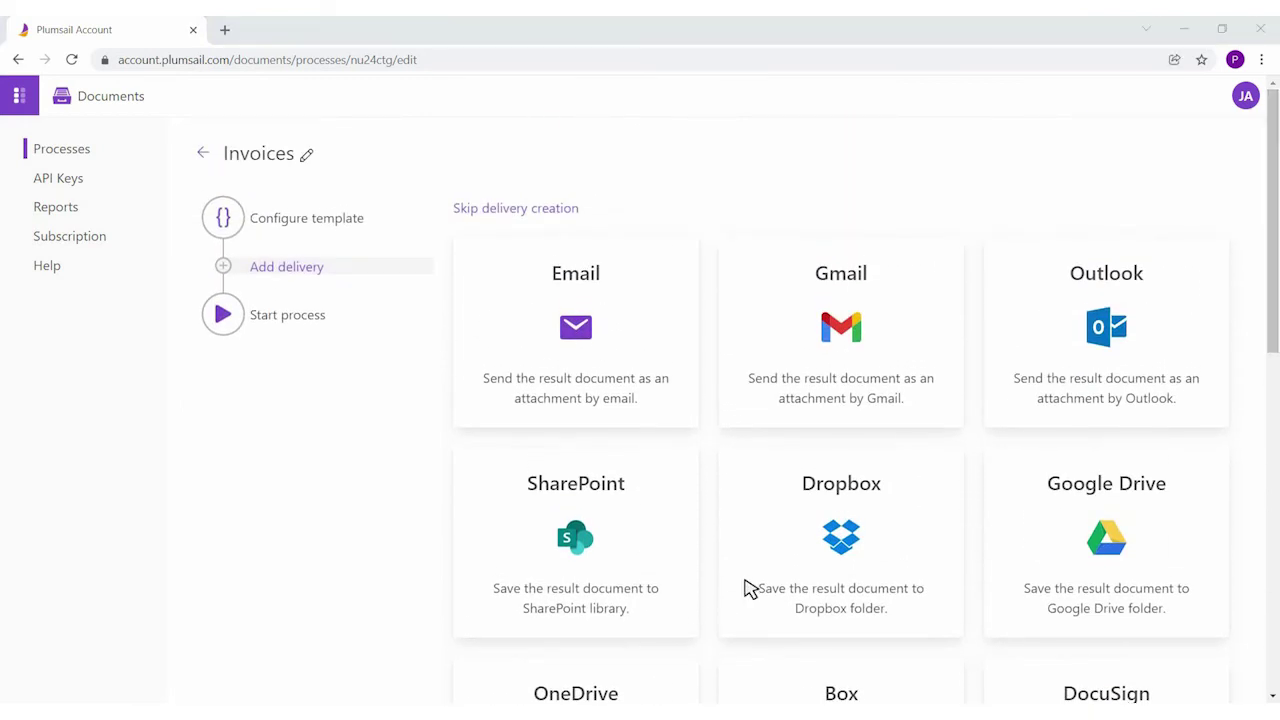
click(1085, 381)
click(530, 272)
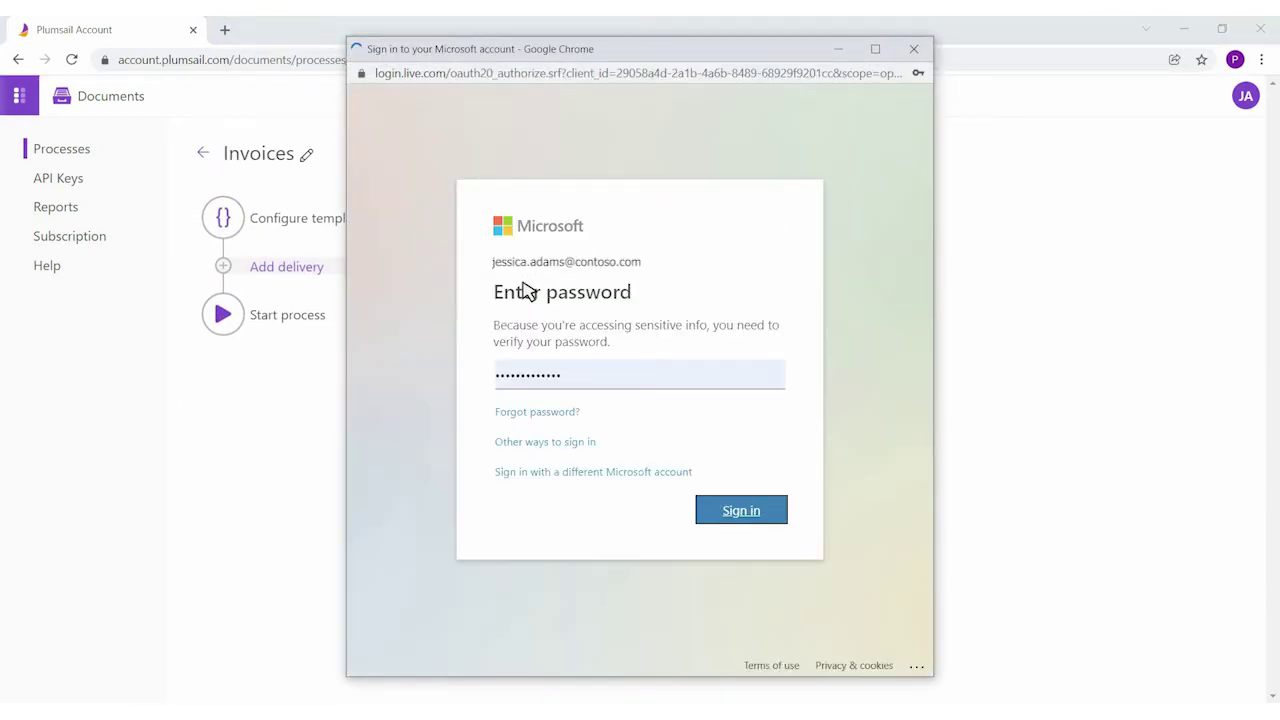
click(712, 510)
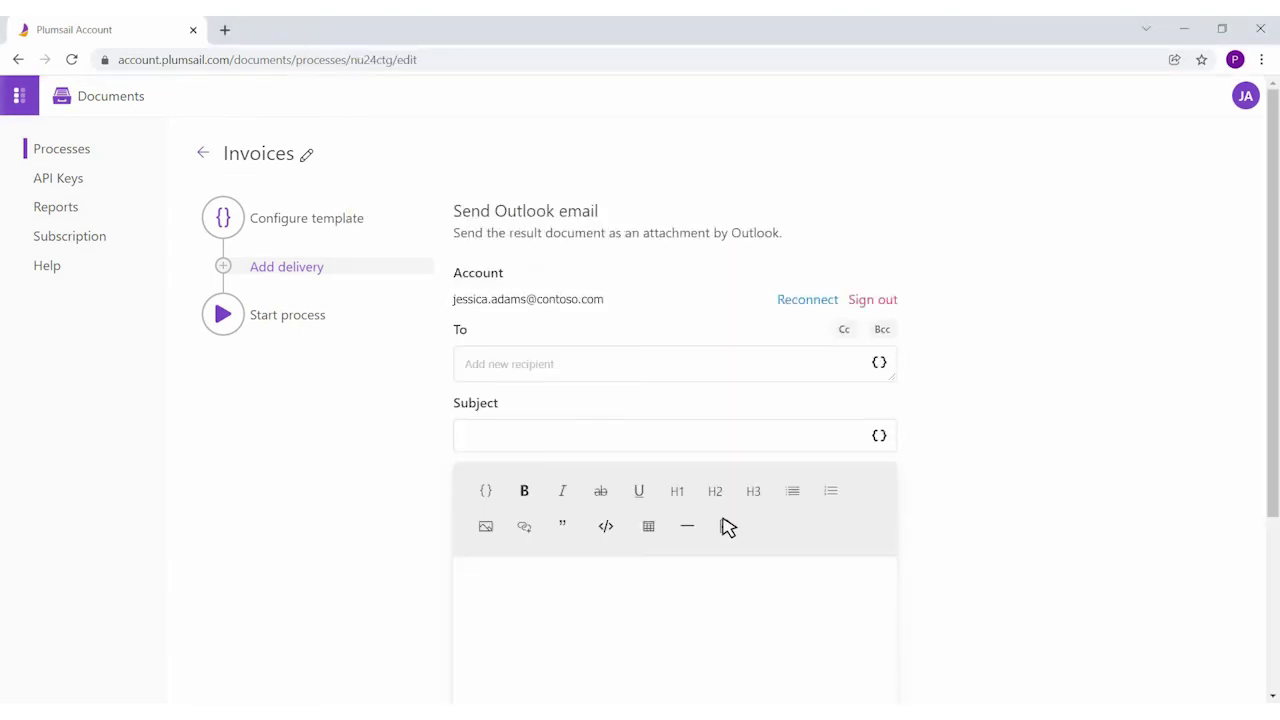
- Add the template's {{CustomerEmail}} token as the recipient of the Outlook email
click(879, 363)
scroll(883, 375, down, 3)
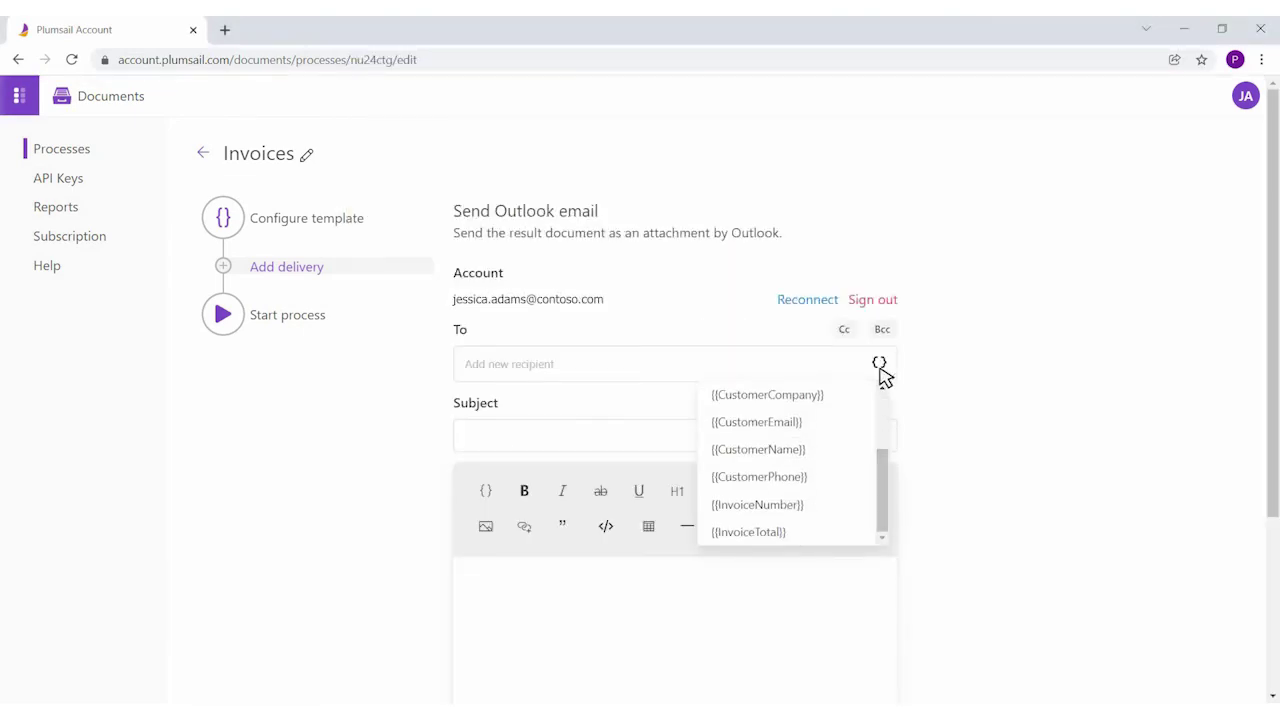
click(829, 426)
- Set the email subject to Invoice #{{InvoiceNumber}}, using the template's invoice number token
click(474, 448)
text(In)
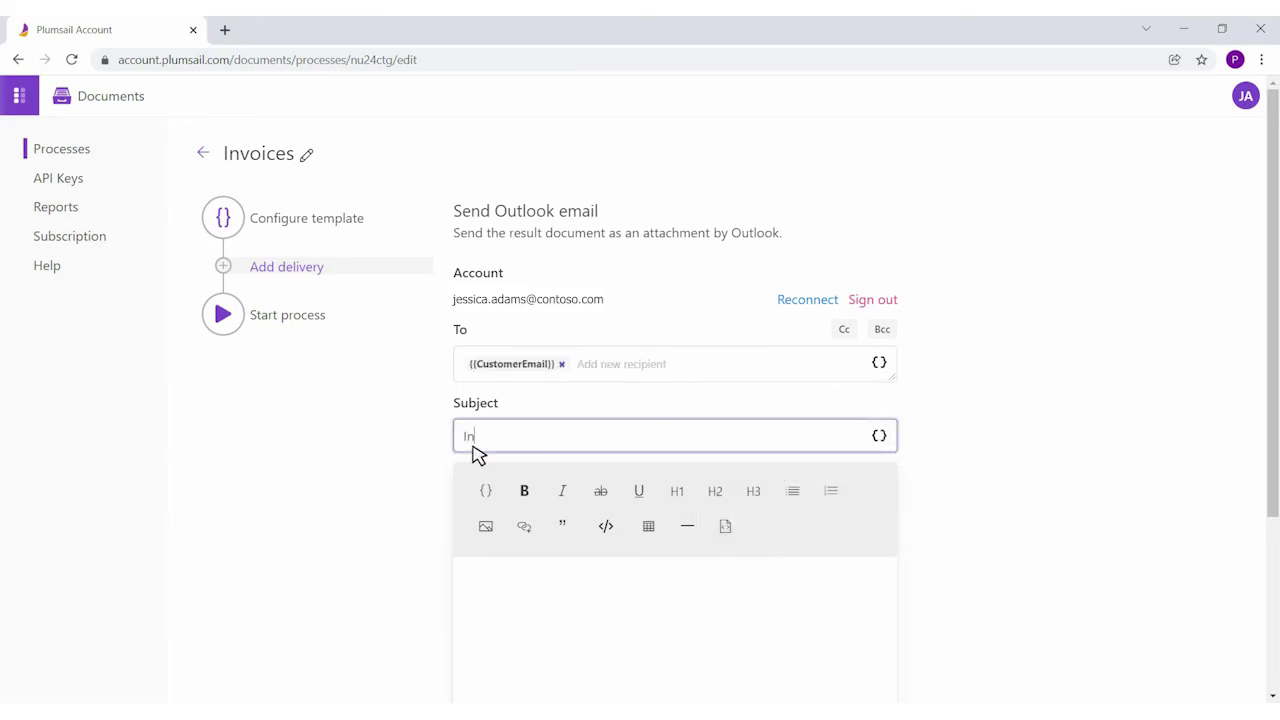
text(voice #)
click(882, 447)
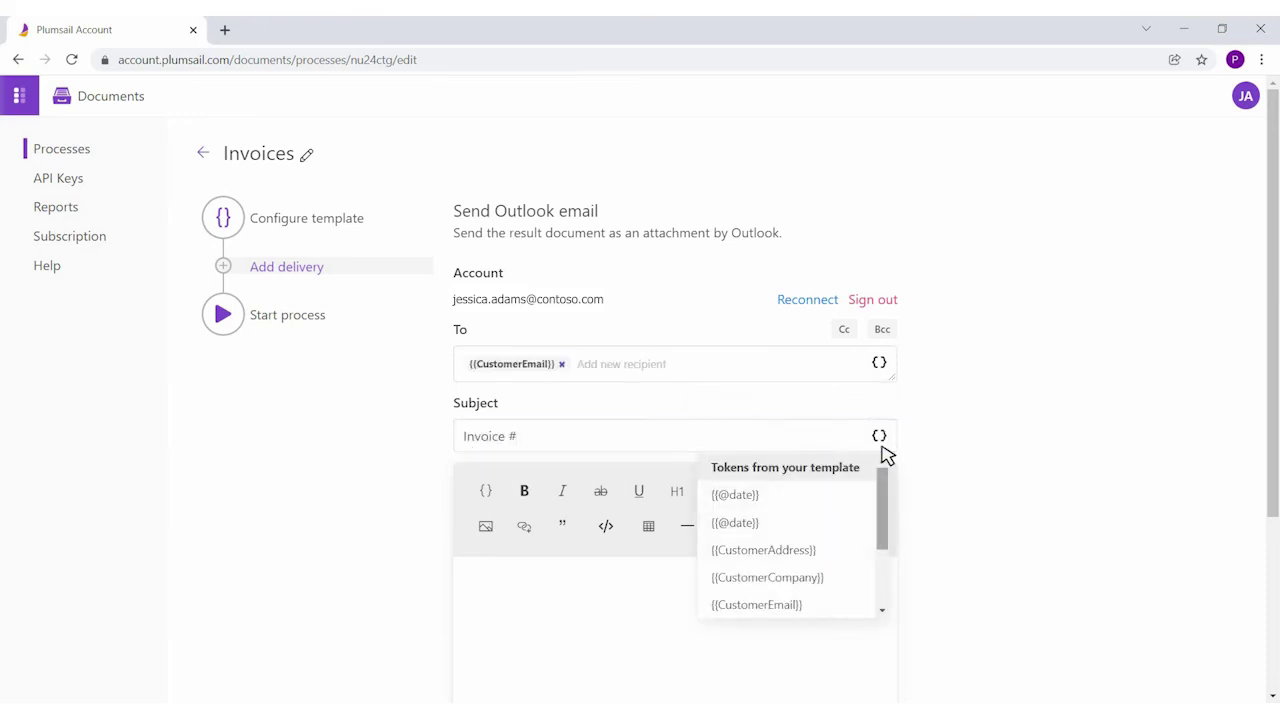
scroll(883, 455, down, 3)
click(822, 580)
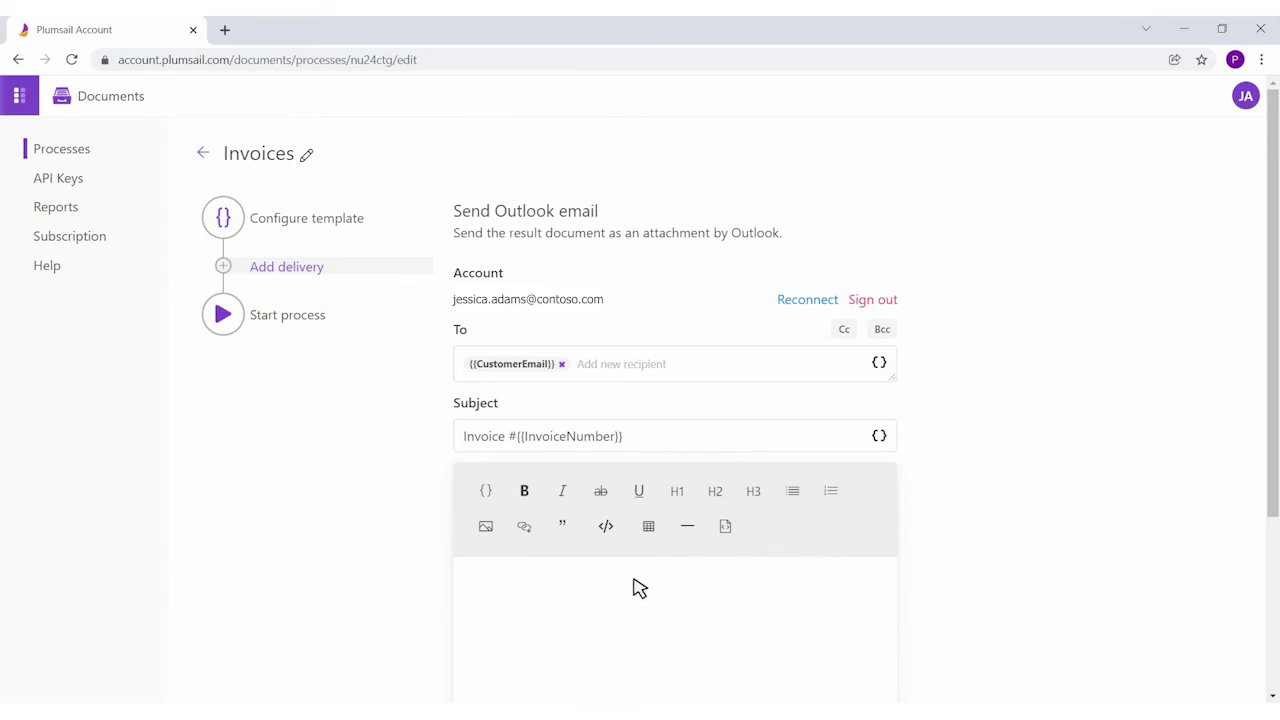
- Write the email body "Hi {{CustomerName}}! Please, review the invoice attached." using the name token, and save the delivery to proceed to starting the process
click(471, 590)
text(Hi)
click(486, 491)
scroll(508, 546, down, 2)
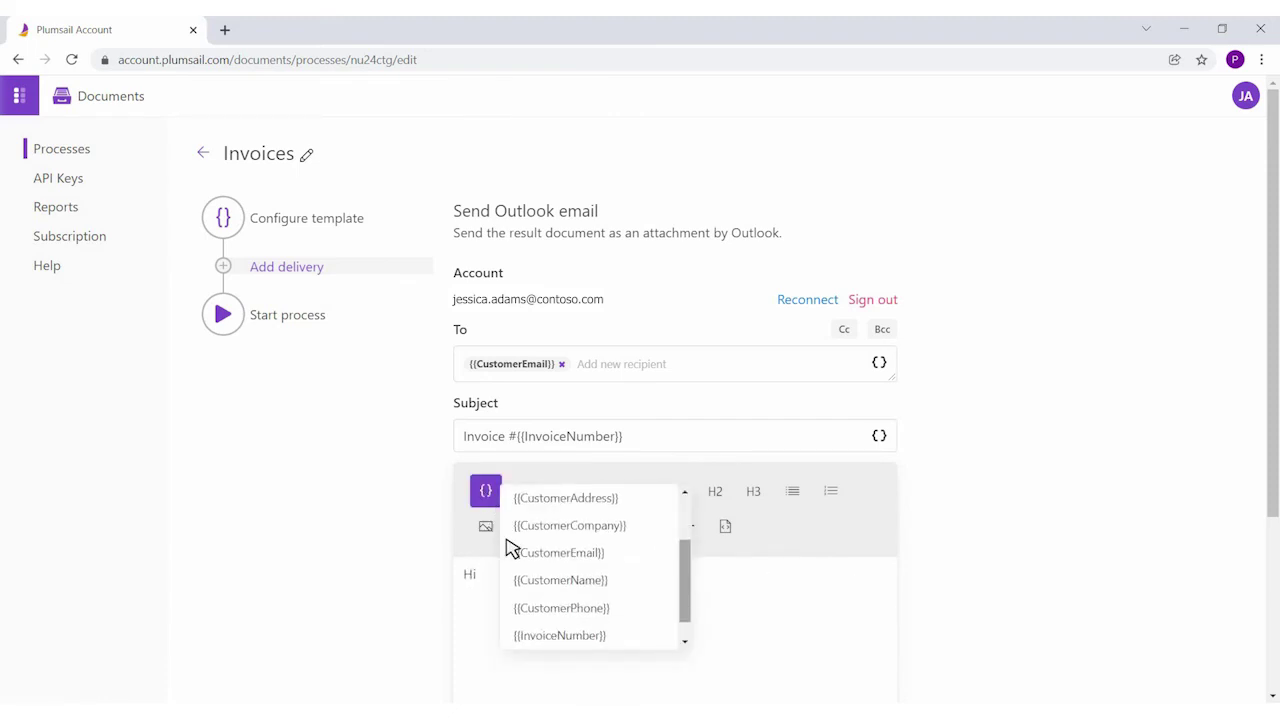
click(530, 580)
text(! )
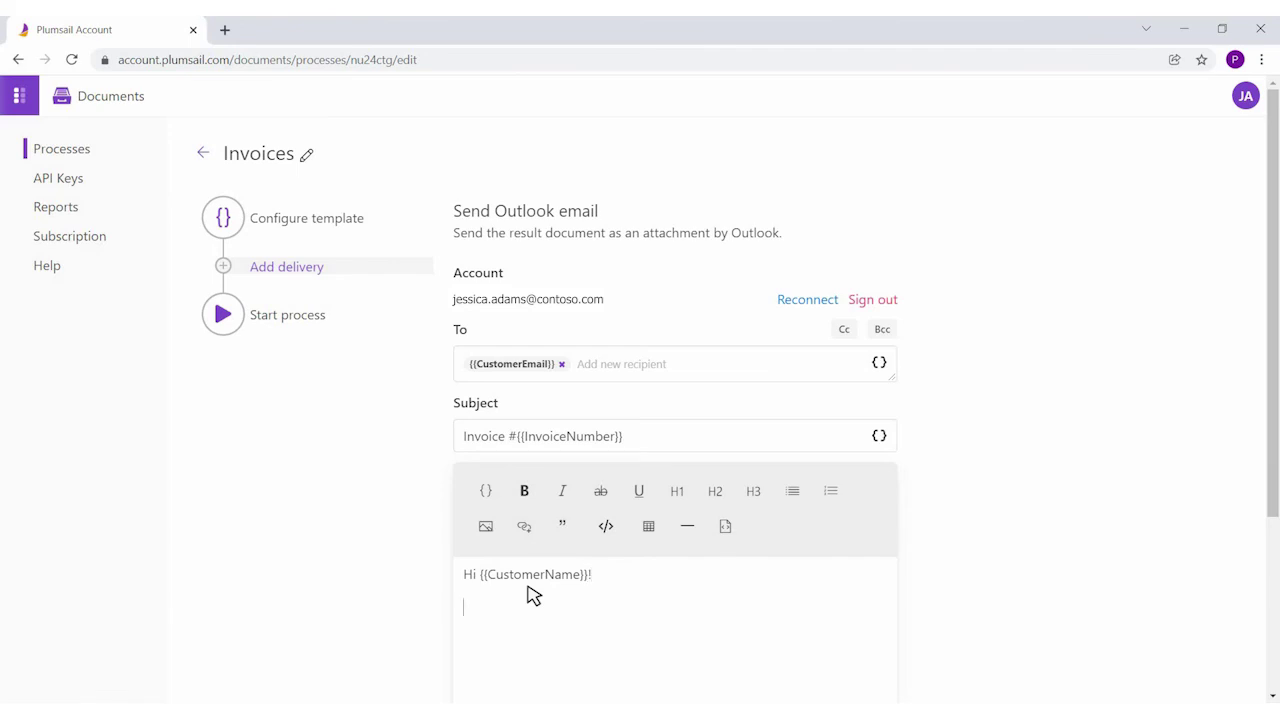
text(Please, review the invoice attached.)
scroll(449, 624, down, 3)
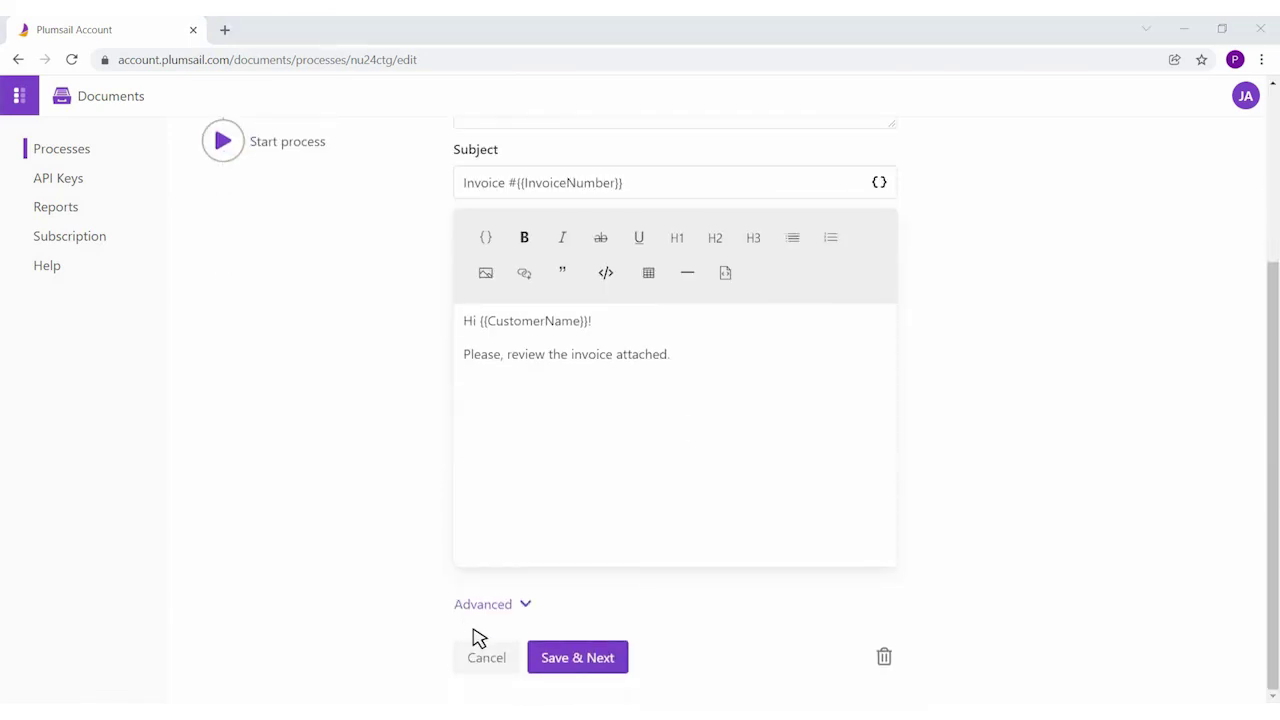
click(576, 668)
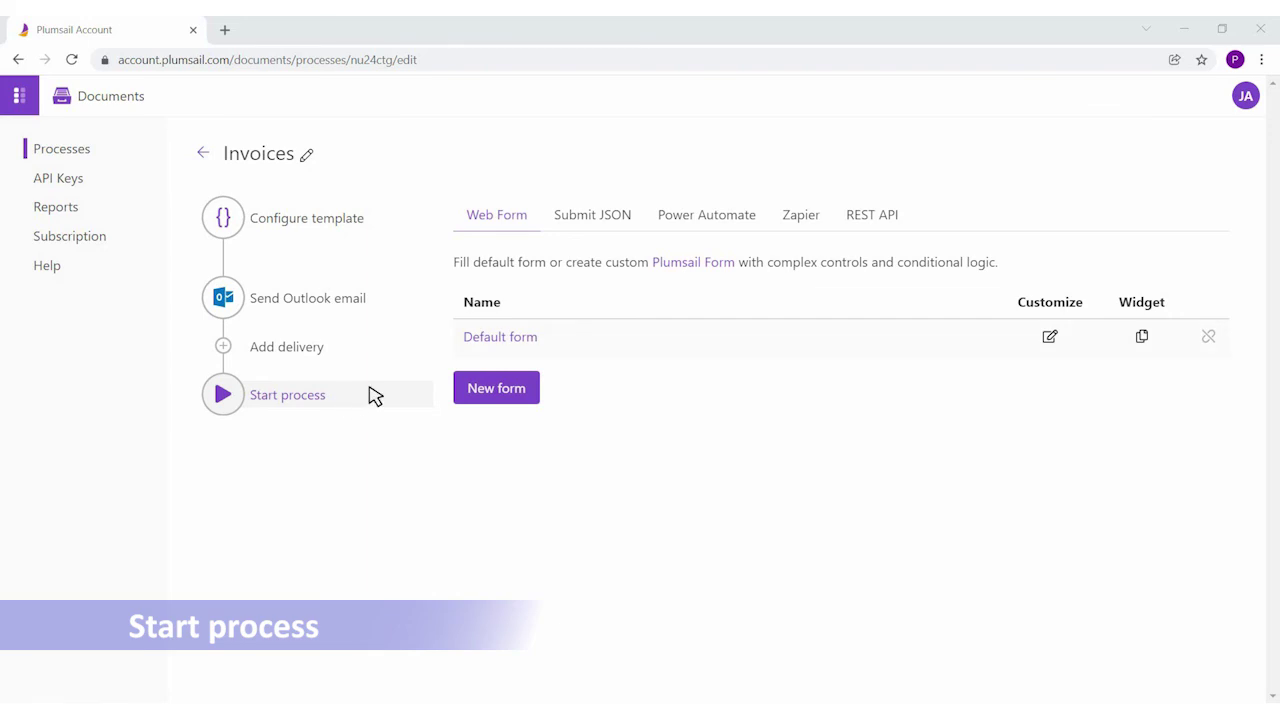
- Open the process's default web form, copy its link for sharing, and close the form
click(500, 338)
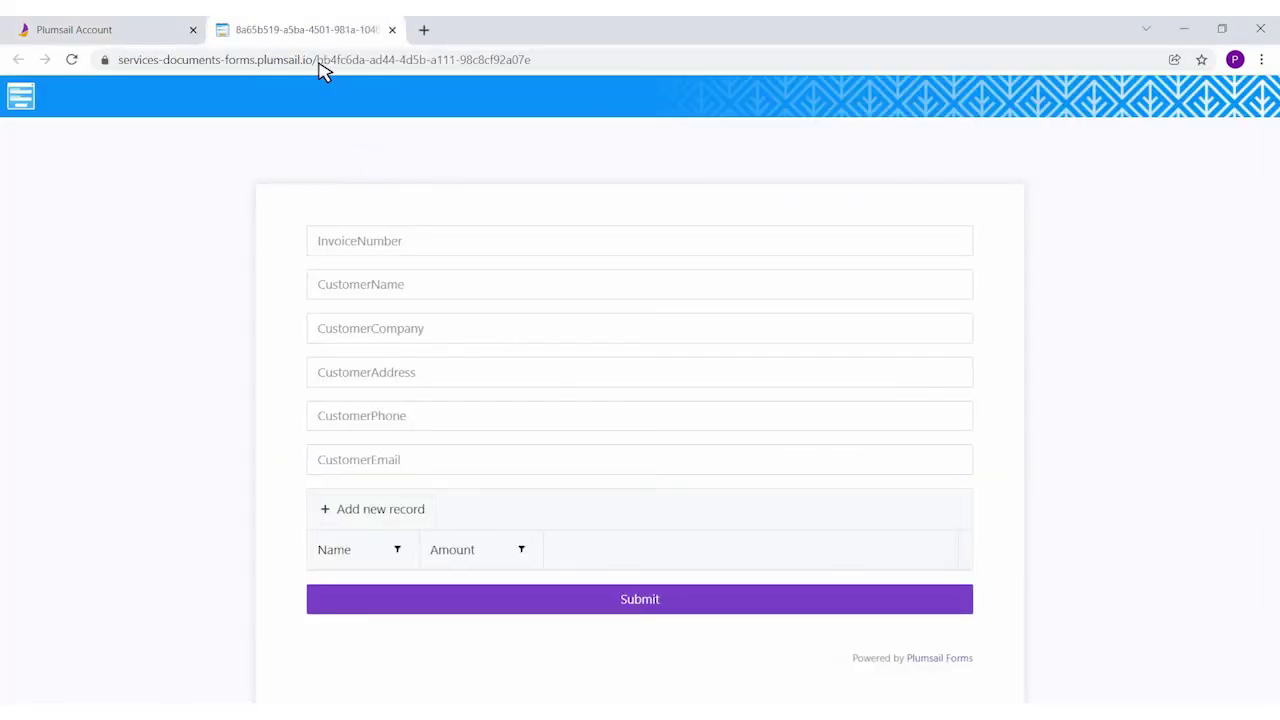
click(322, 60)
right_click(322, 65)
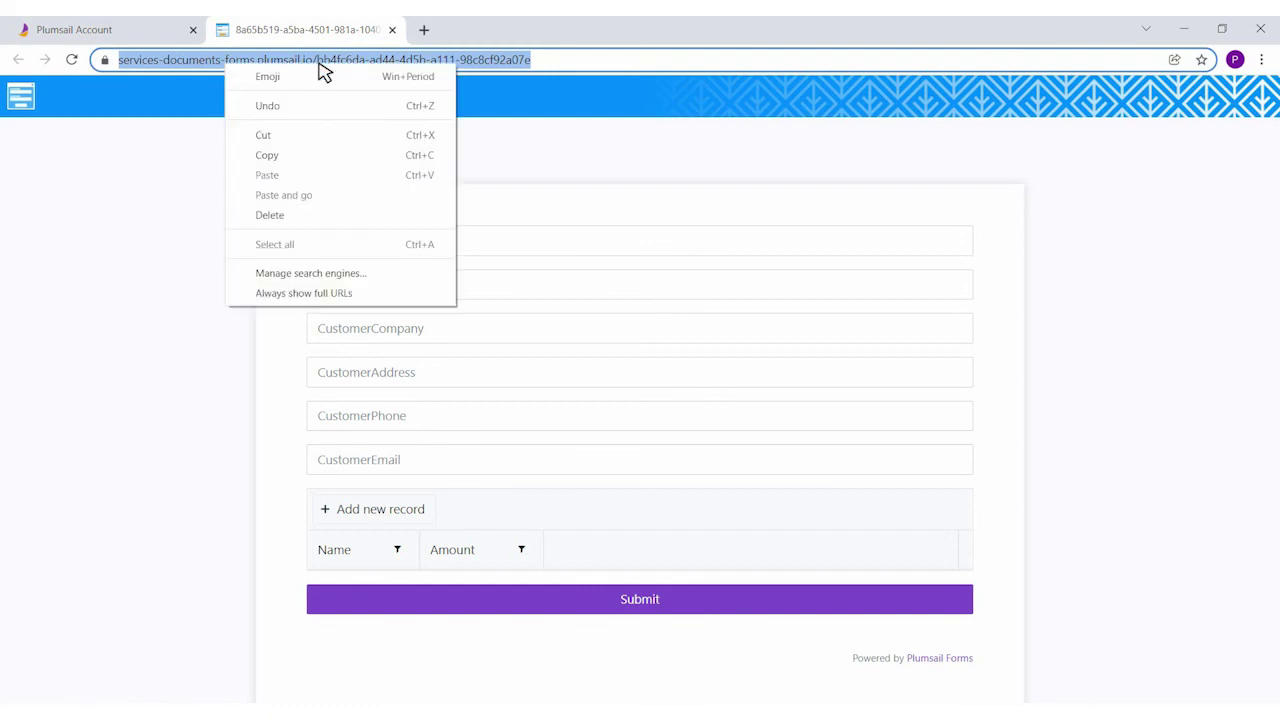
click(320, 157)
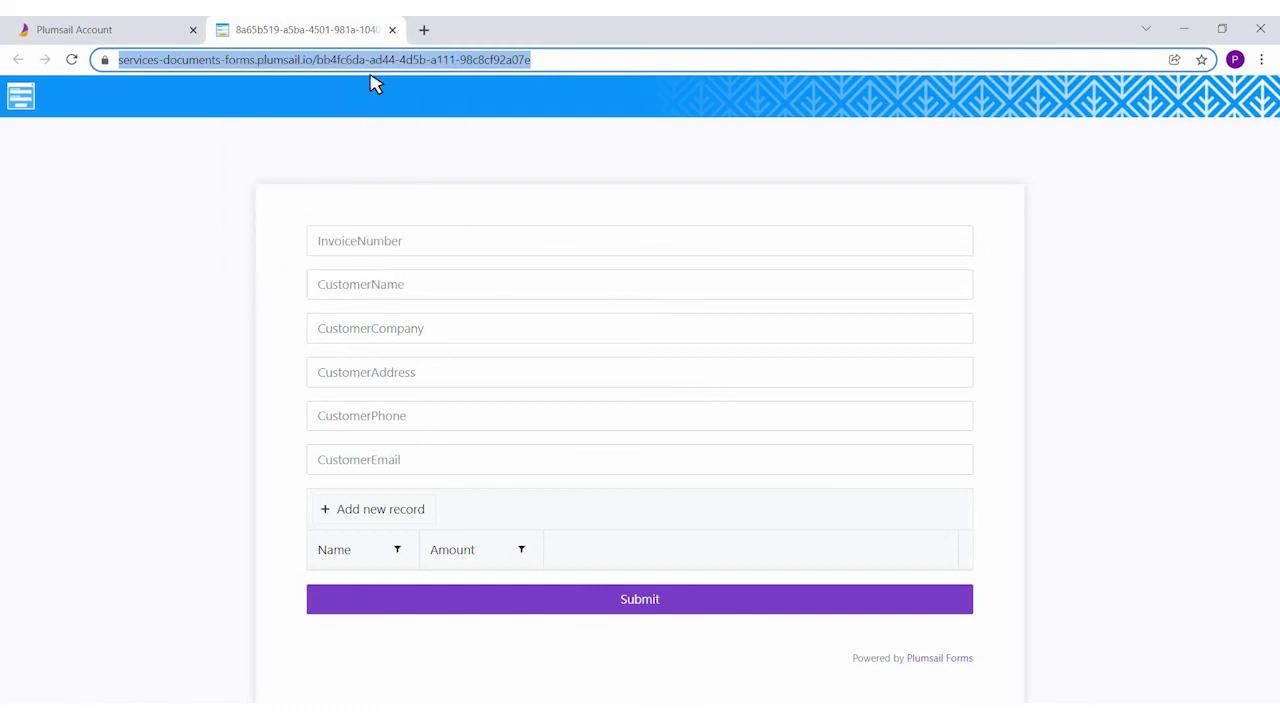
click(392, 30)
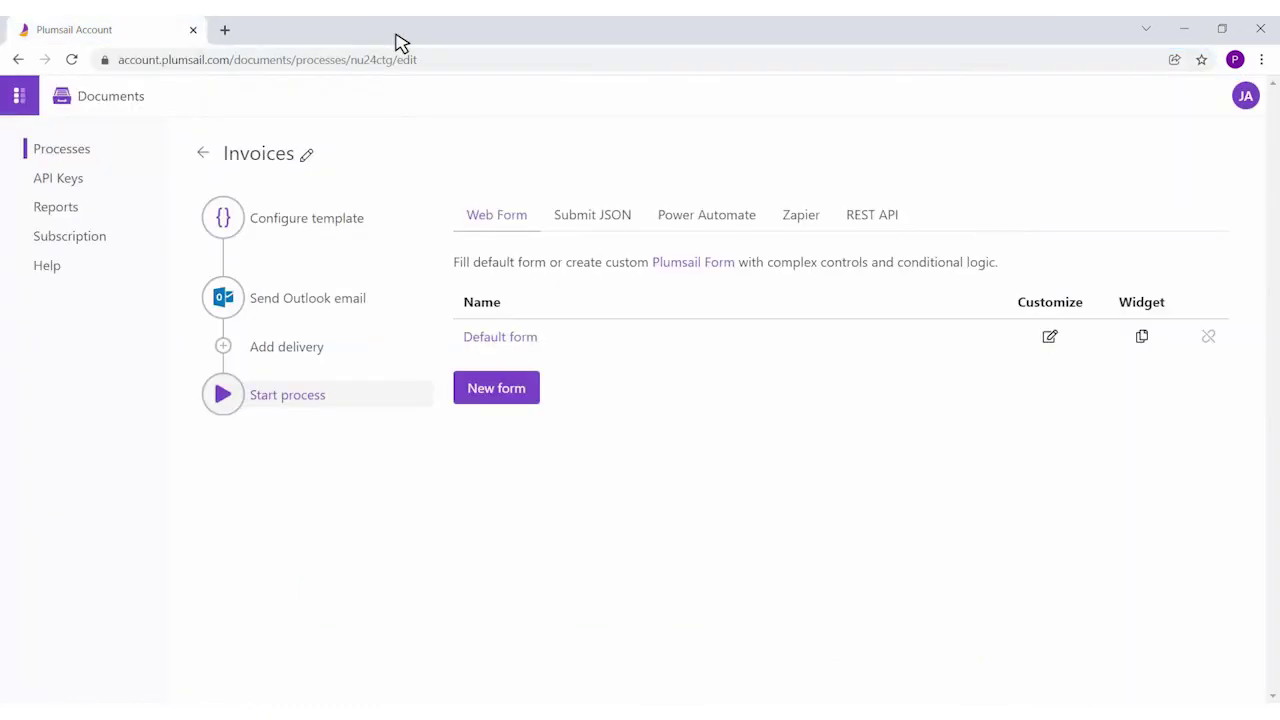
- Examine the Power Automate and Zapier options for starting the process
click(678, 226)
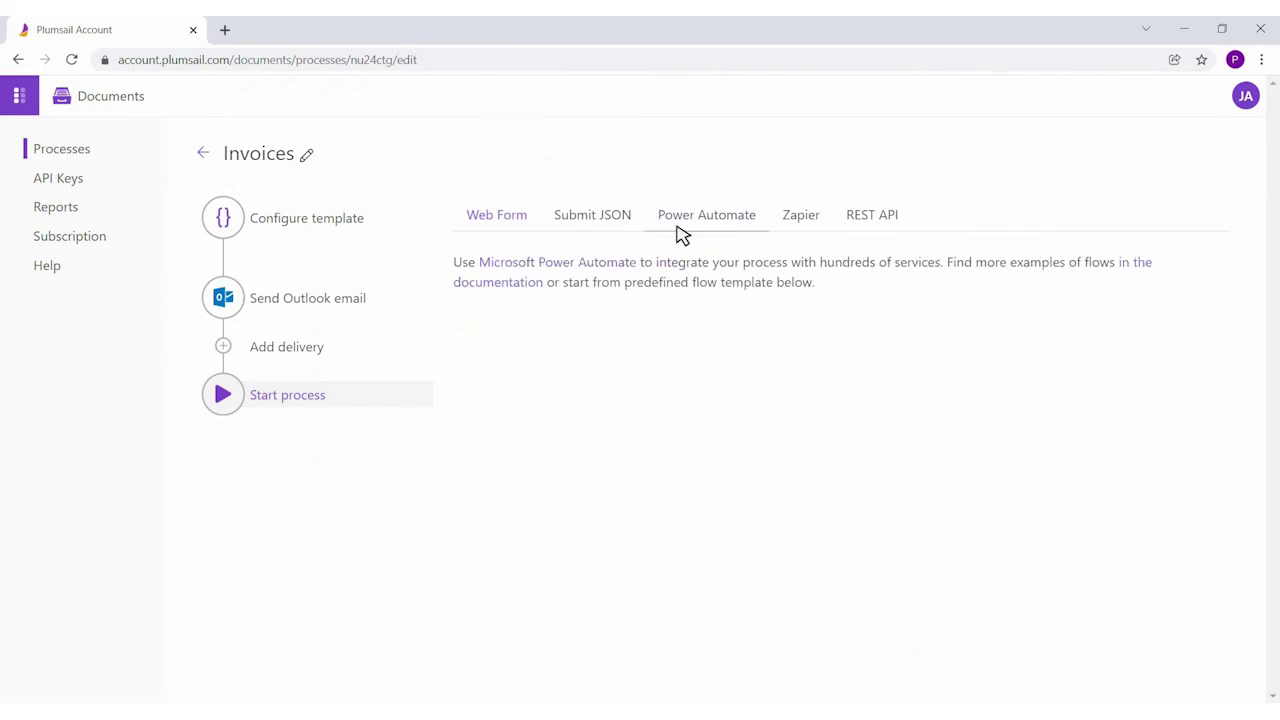
click(803, 232)
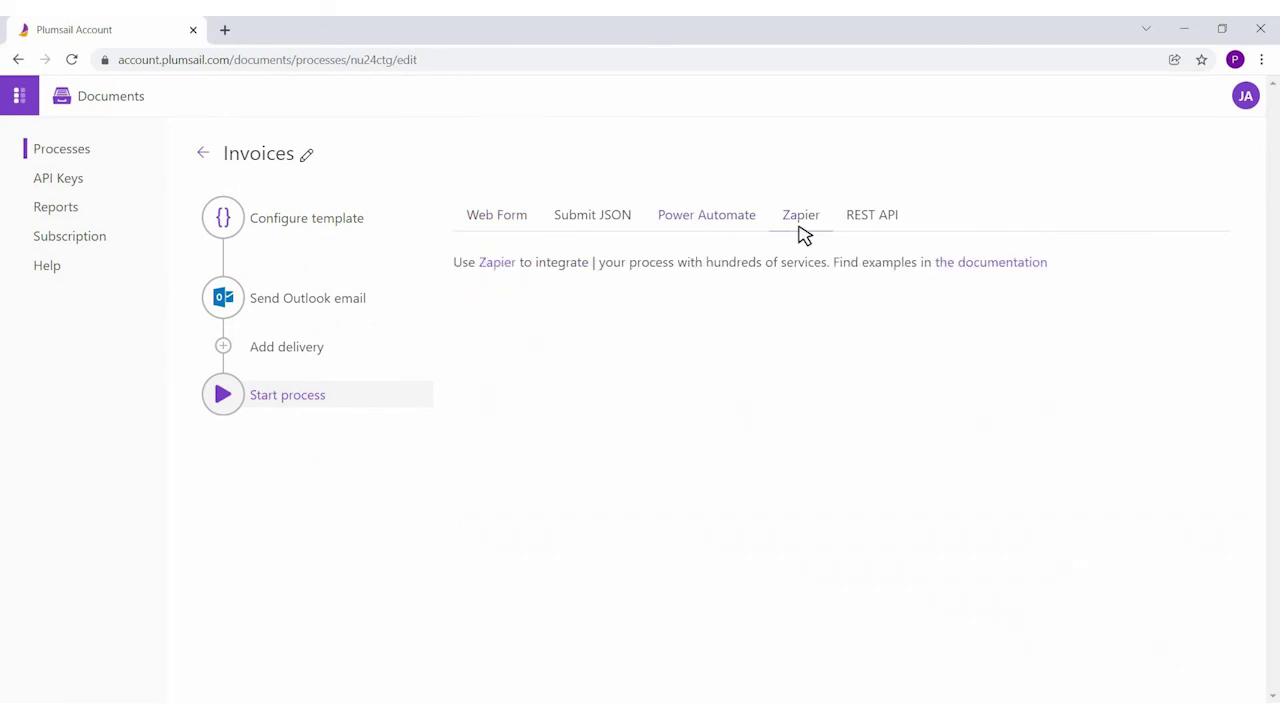